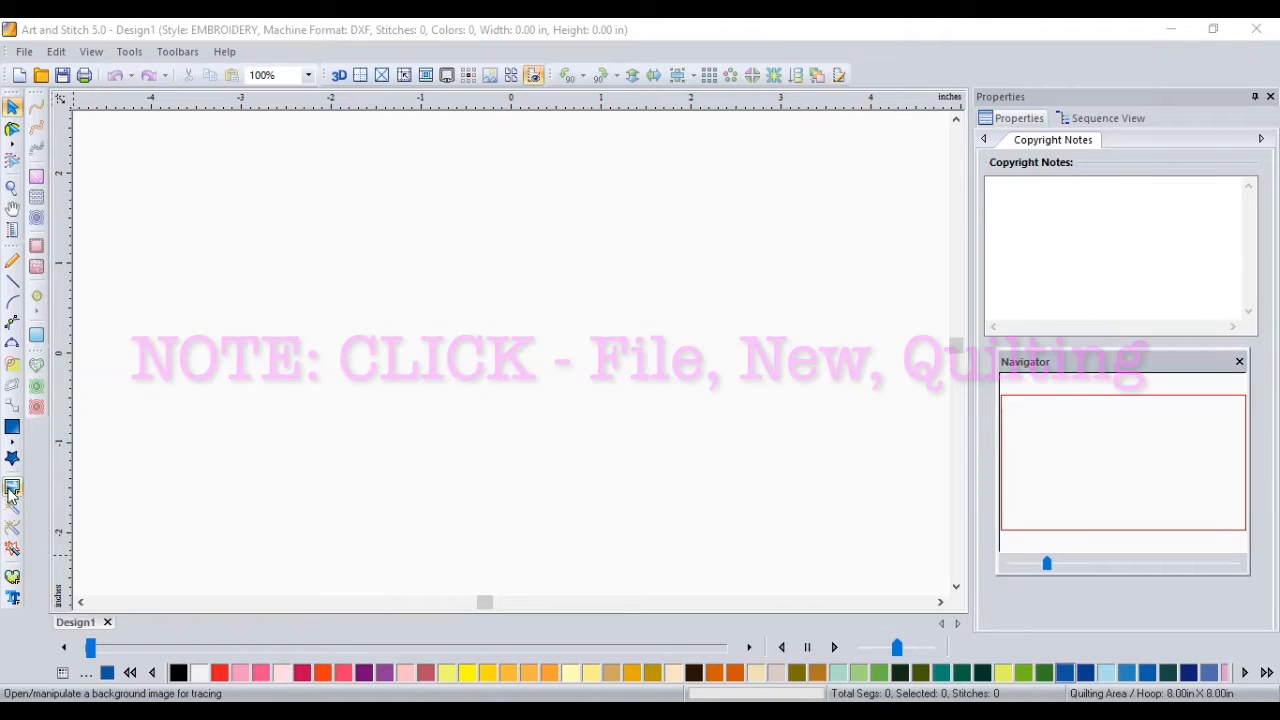
- Load the ScottieCookie image from the PNGs folder as a backdrop and lighten it for tracing
{"action": "left_click", "coordinate": [12, 488]}
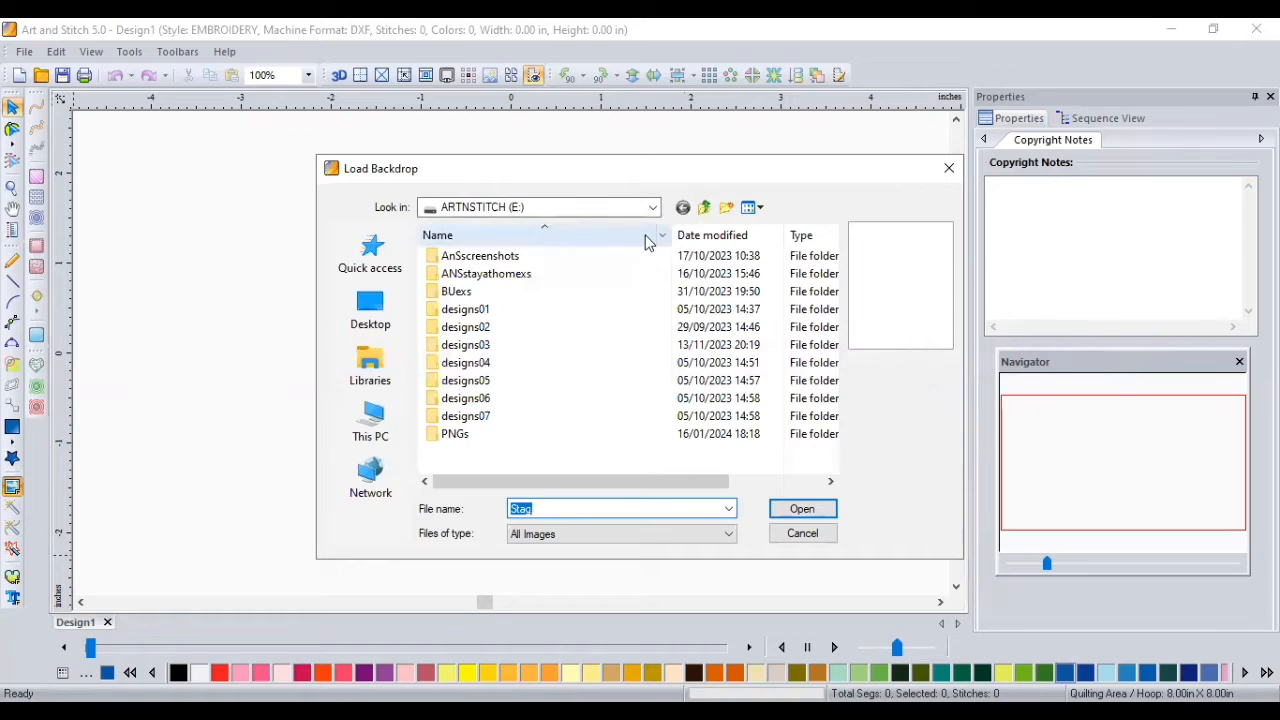
{"action": "left_click", "coordinate": [455, 437]}
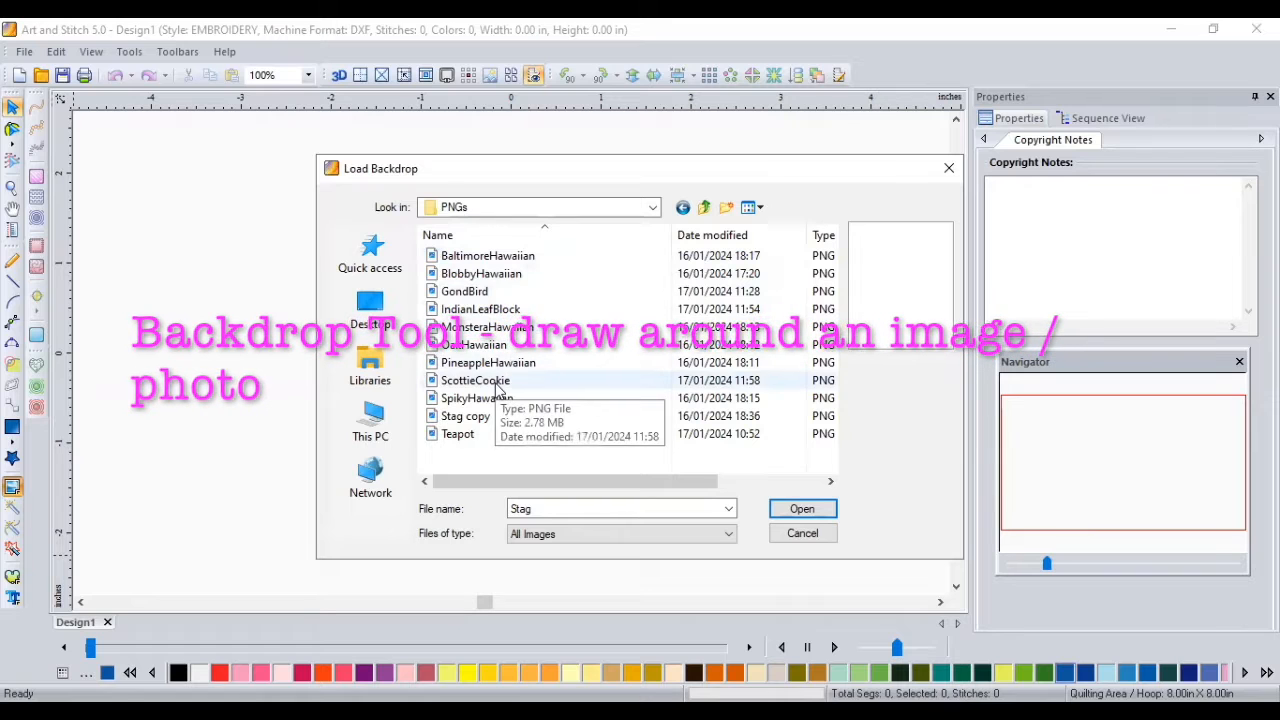
{"action": "left_click", "coordinate": [497, 386]}
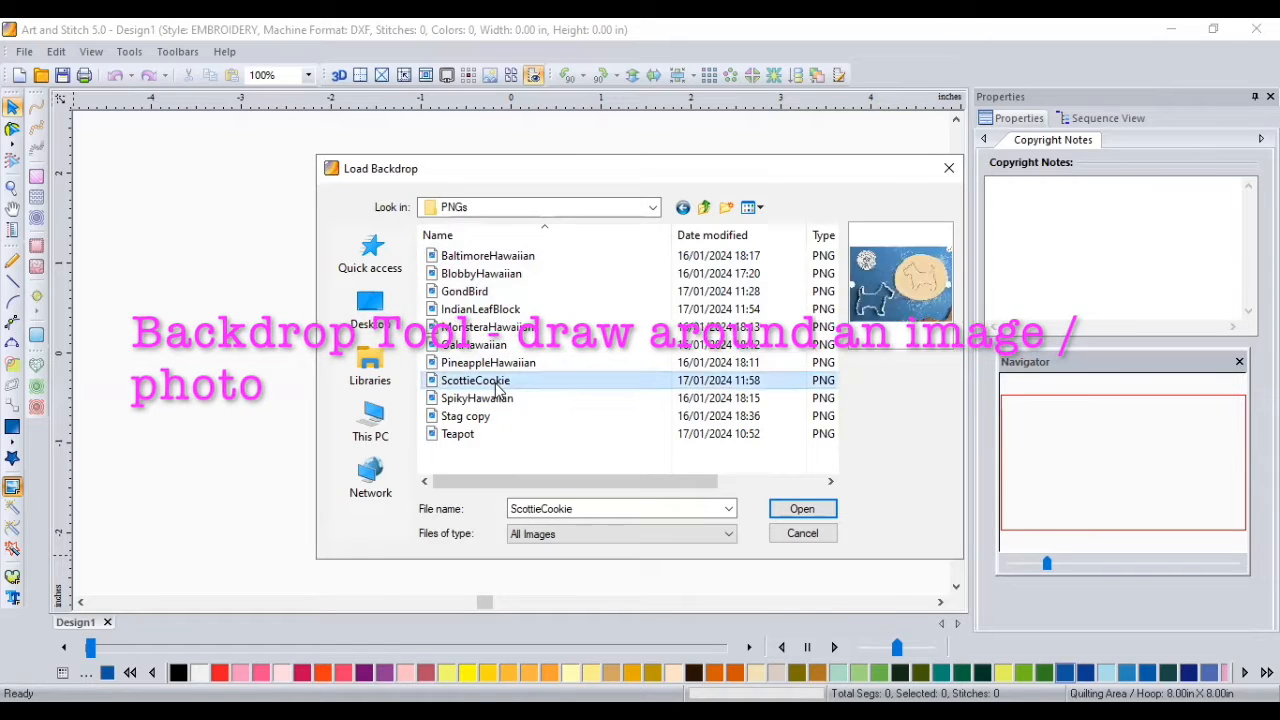
{"action": "left_click", "coordinate": [802, 508]}
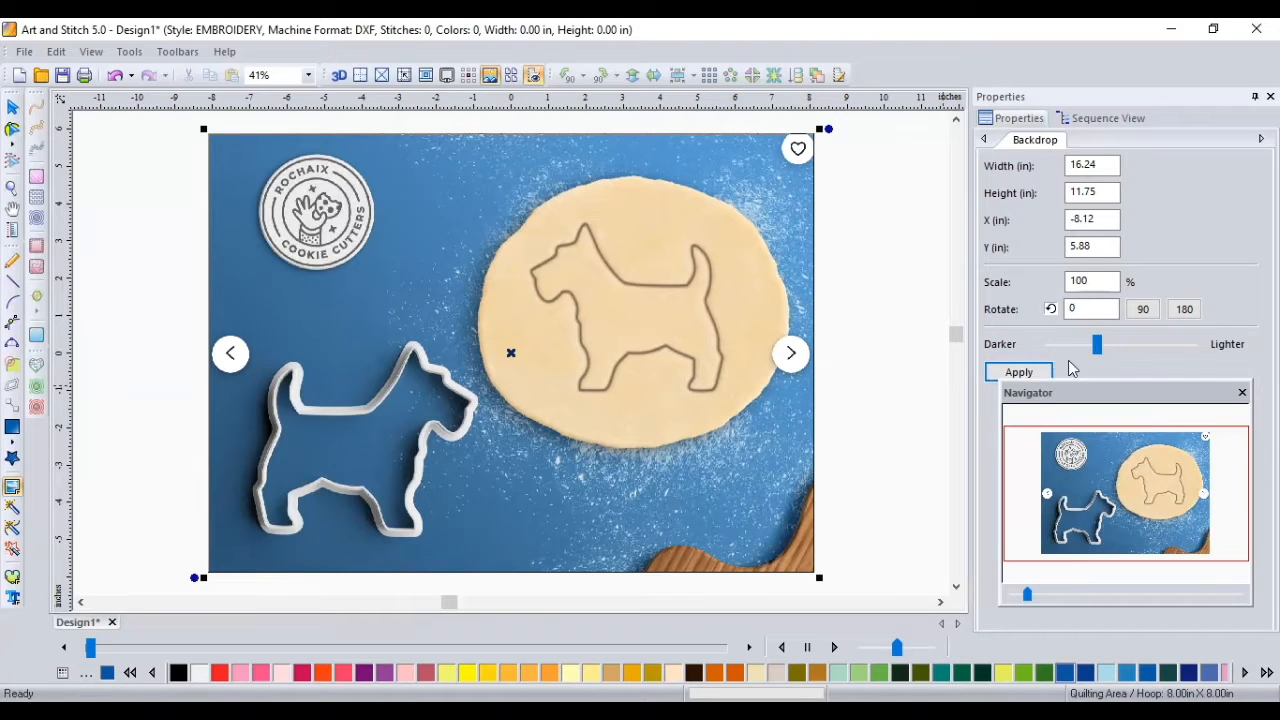
{"action": "left_click", "coordinate": [1035, 374]}
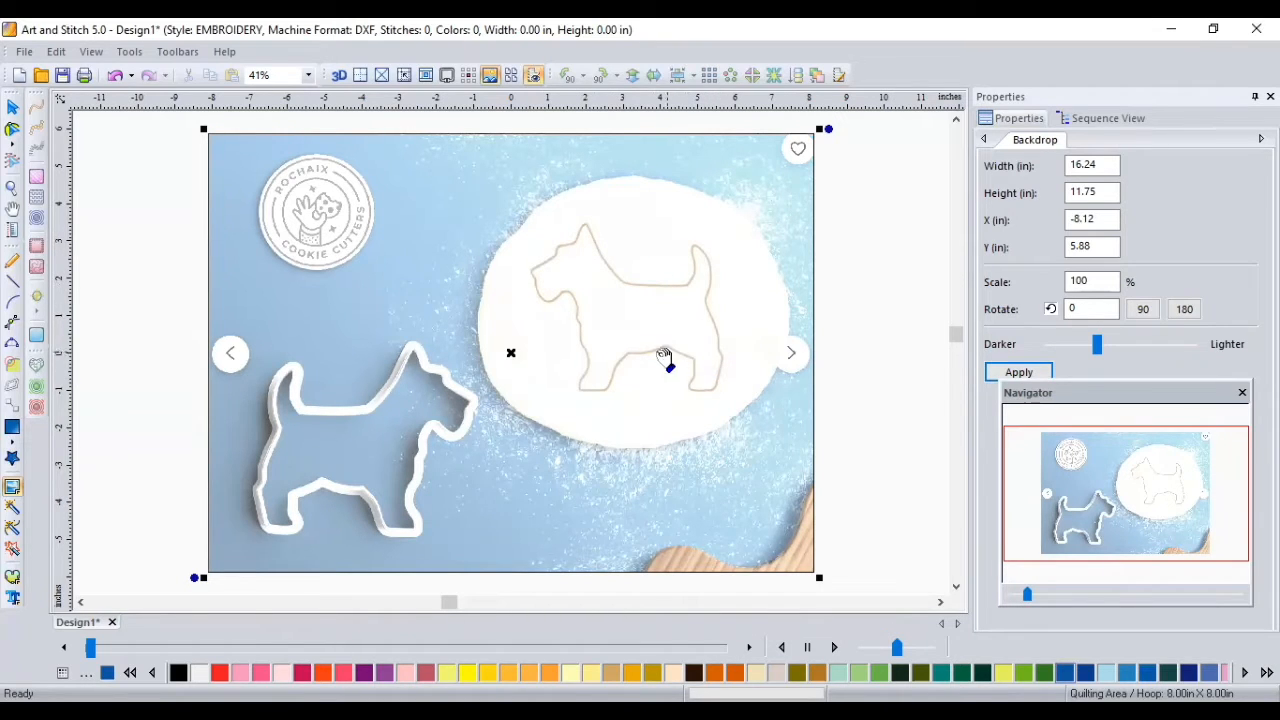
- Begin a straight-segment artwork path on the cookie's dog outline, tracing from the nose over the forehead to the ear tip
{"action": "left_click", "coordinate": [309, 76]}
{"action": "left_click", "coordinate": [268, 204]}
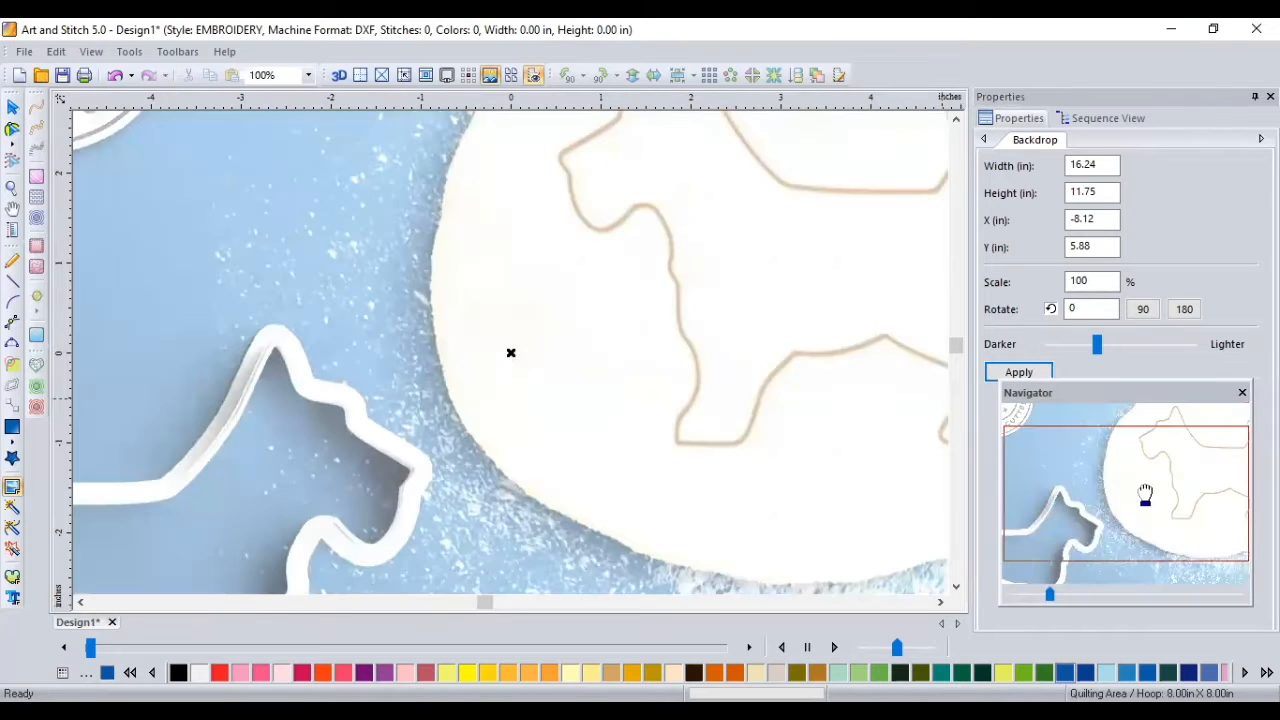
{"action": "left_click_drag", "start_coordinate": [1145, 495], "coordinate": [1160, 478]}
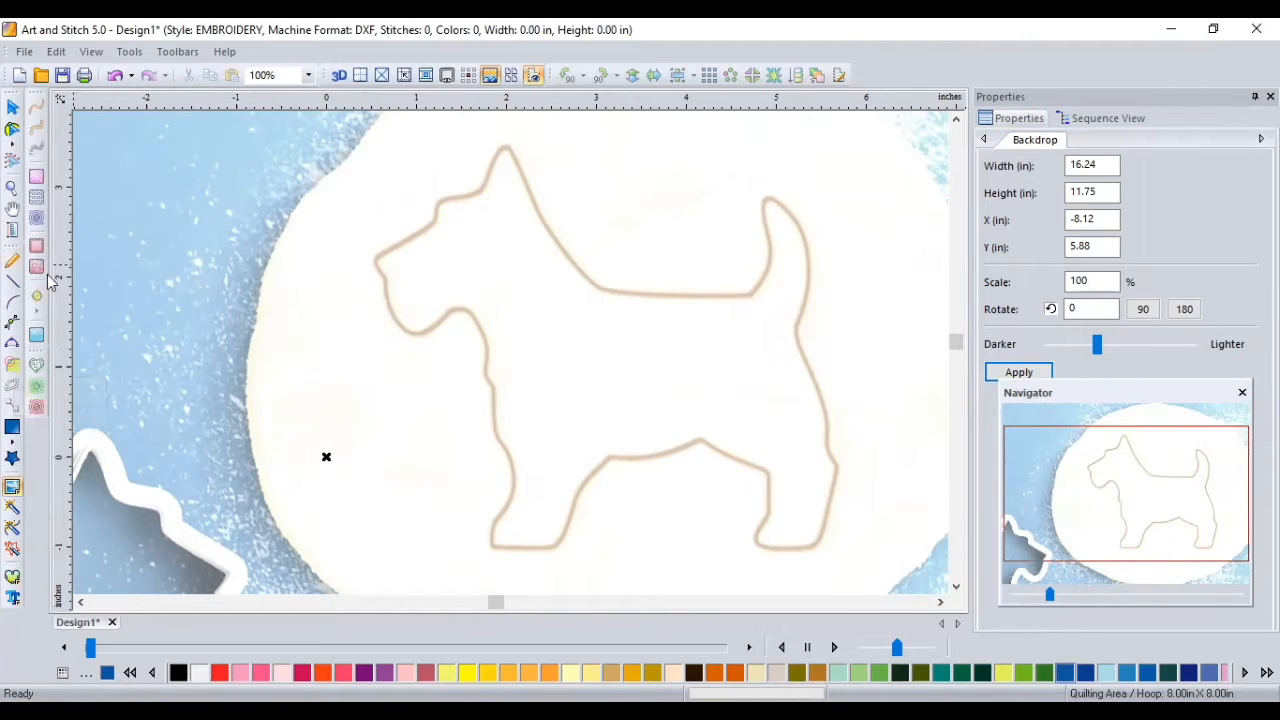
{"action": "left_click", "coordinate": [16, 284]}
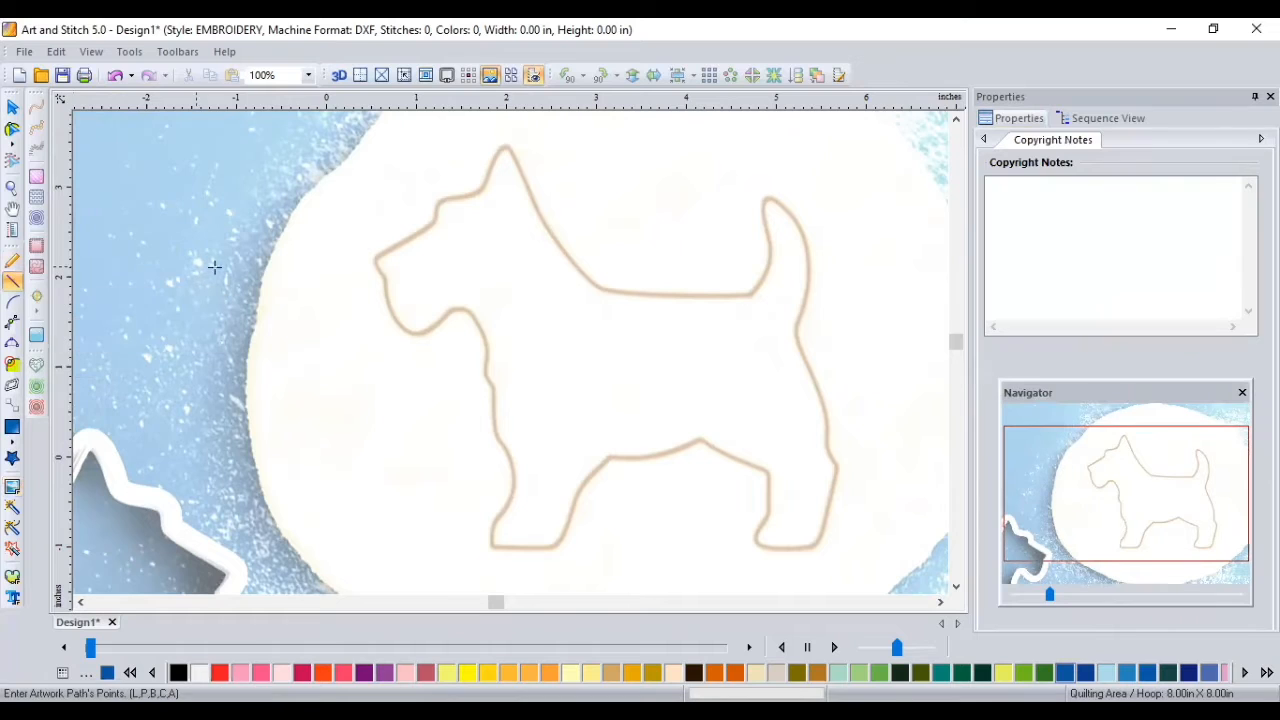
{"action": "left_click", "coordinate": [372, 259]}
{"action": "left_click", "coordinate": [434, 222]}
{"action": "left_click", "coordinate": [436, 201]}
{"action": "left_click", "coordinate": [478, 189]}
{"action": "left_click", "coordinate": [503, 144]}
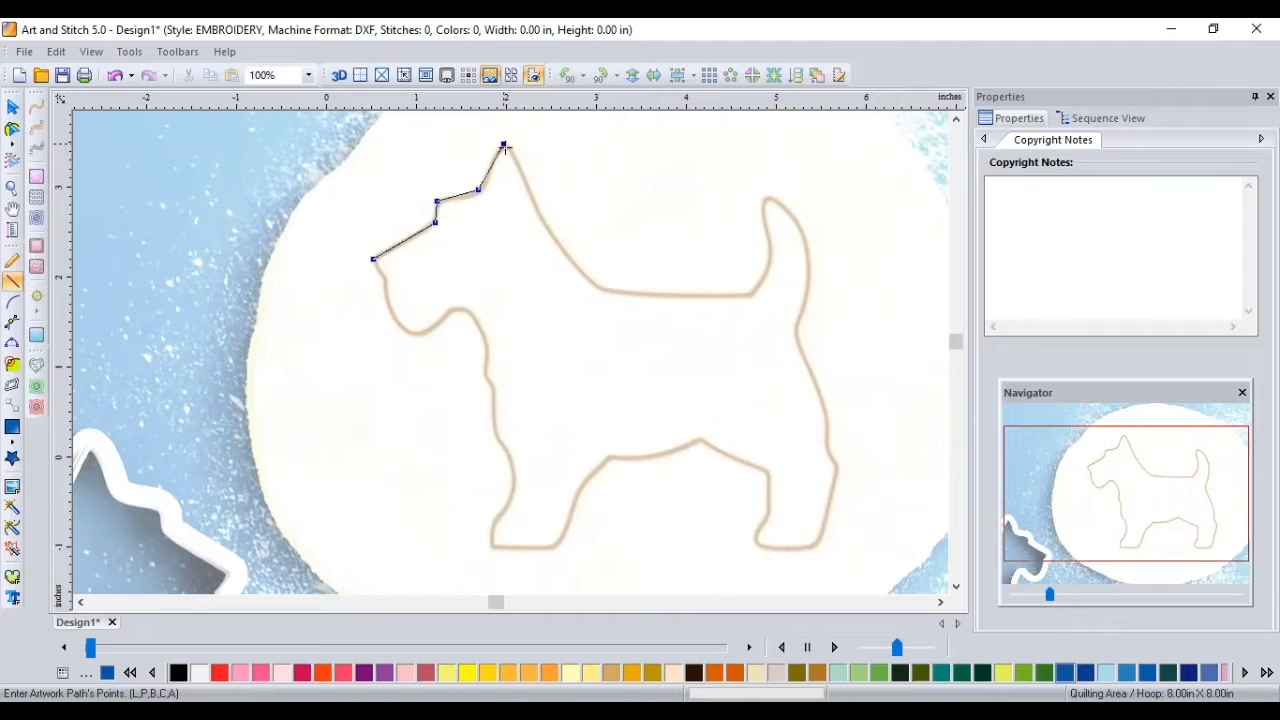
- Continue the path from the ear tip down the neck and along the back to the base of the tail
{"action": "left_click", "coordinate": [532, 196]}
{"action": "left_click", "coordinate": [566, 252]}
{"action": "left_click", "coordinate": [595, 286]}
{"action": "left_click", "coordinate": [642, 295]}
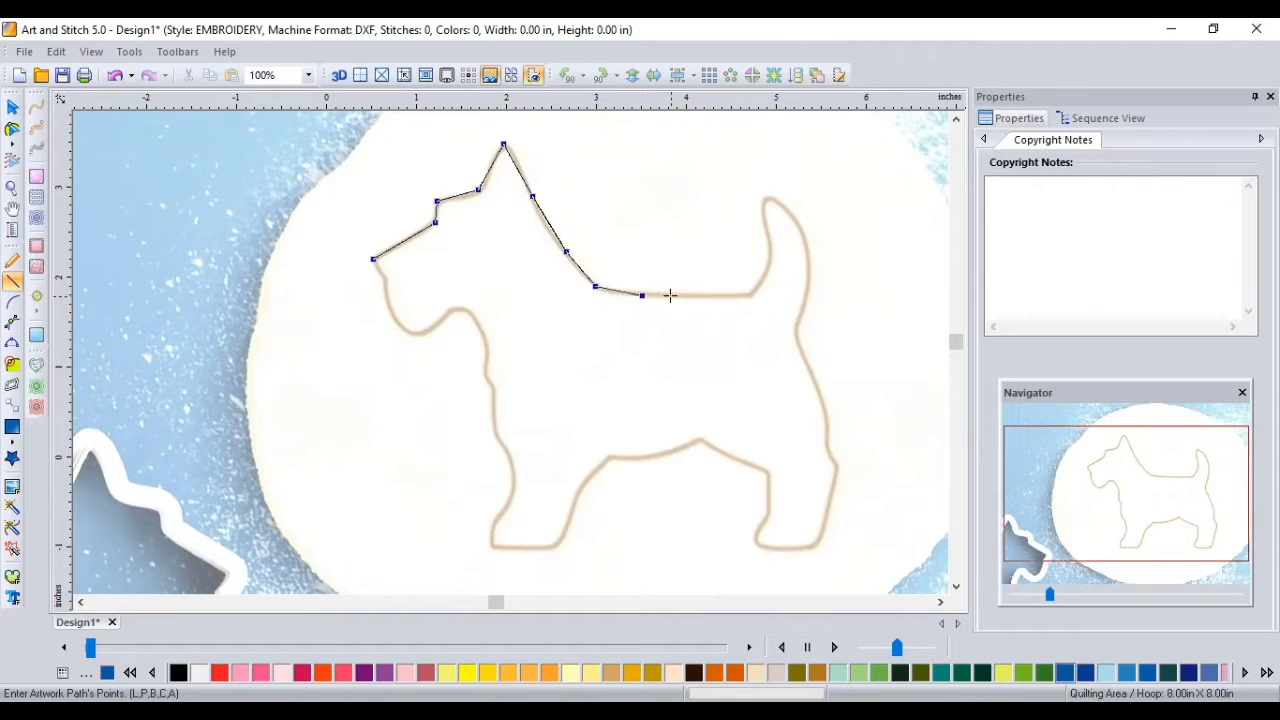
{"action": "left_click", "coordinate": [685, 295]}
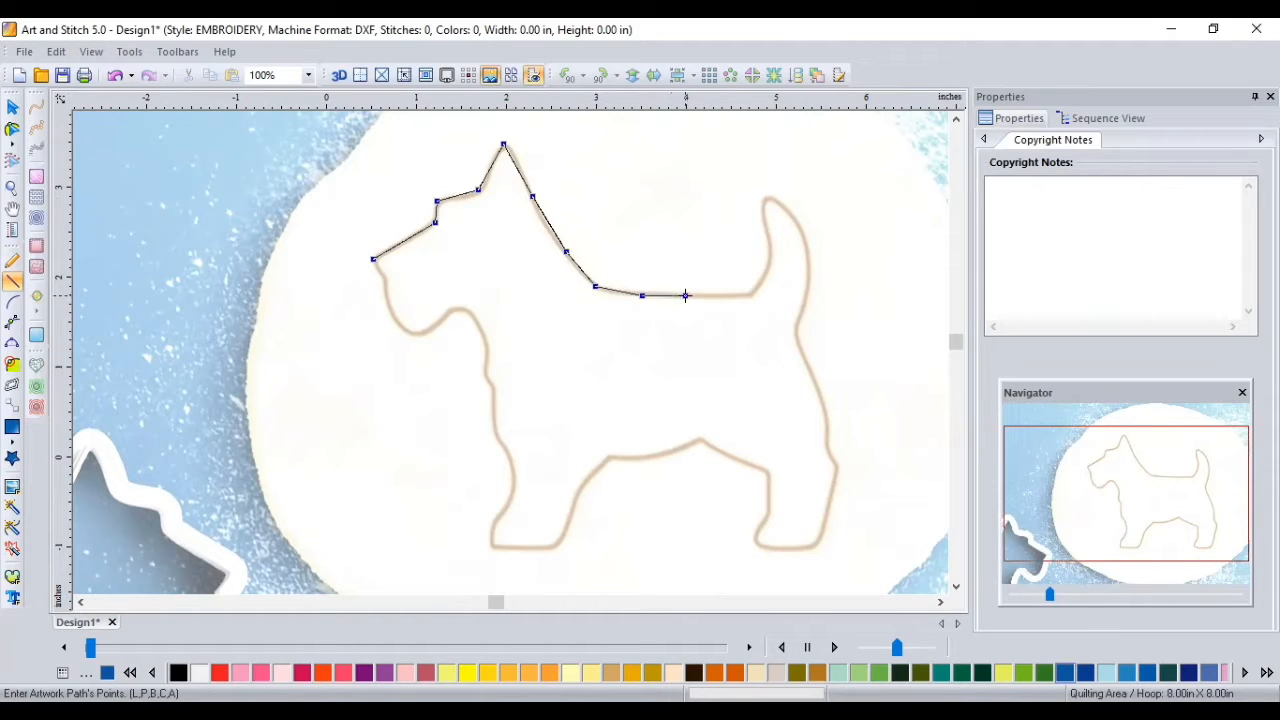
{"action": "left_click", "coordinate": [752, 293]}
- Trace the path up the front of the tail, around its tip and down to the rump
{"action": "left_click", "coordinate": [767, 269]}
{"action": "left_click", "coordinate": [768, 235]}
{"action": "left_click", "coordinate": [765, 199]}
{"action": "left_click", "coordinate": [798, 223]}
{"action": "left_click", "coordinate": [811, 272]}
{"action": "left_click", "coordinate": [794, 328]}
- Trace the path down the back of the hind leg, around the hind paw and up its inner side
{"action": "left_click", "coordinate": [812, 378]}
{"action": "left_click", "coordinate": [826, 432]}
{"action": "left_click", "coordinate": [839, 468]}
{"action": "left_click", "coordinate": [827, 512]}
{"action": "left_click", "coordinate": [819, 545]}
{"action": "left_click", "coordinate": [752, 539]}
{"action": "left_click", "coordinate": [768, 516]}
- Trace the path along the belly, down the front leg and around the front paw
{"action": "left_click", "coordinate": [699, 440]}
{"action": "left_click", "coordinate": [660, 456]}
{"action": "left_click", "coordinate": [581, 488]}
{"action": "left_click", "coordinate": [555, 547]}
{"action": "left_click", "coordinate": [495, 544]}
{"action": "left_click", "coordinate": [496, 518]}
- Trace the path up the chest and around the chin, close it at the nose and finish the artwork path
{"action": "left_click", "coordinate": [513, 481]}
{"action": "left_click", "coordinate": [495, 438]}
{"action": "left_click", "coordinate": [496, 388]}
{"action": "left_click", "coordinate": [485, 342]}
{"action": "left_click", "coordinate": [461, 309]}
{"action": "left_click", "coordinate": [437, 327]}
{"action": "left_click", "coordinate": [396, 321]}
{"action": "left_click", "coordinate": [386, 280]}
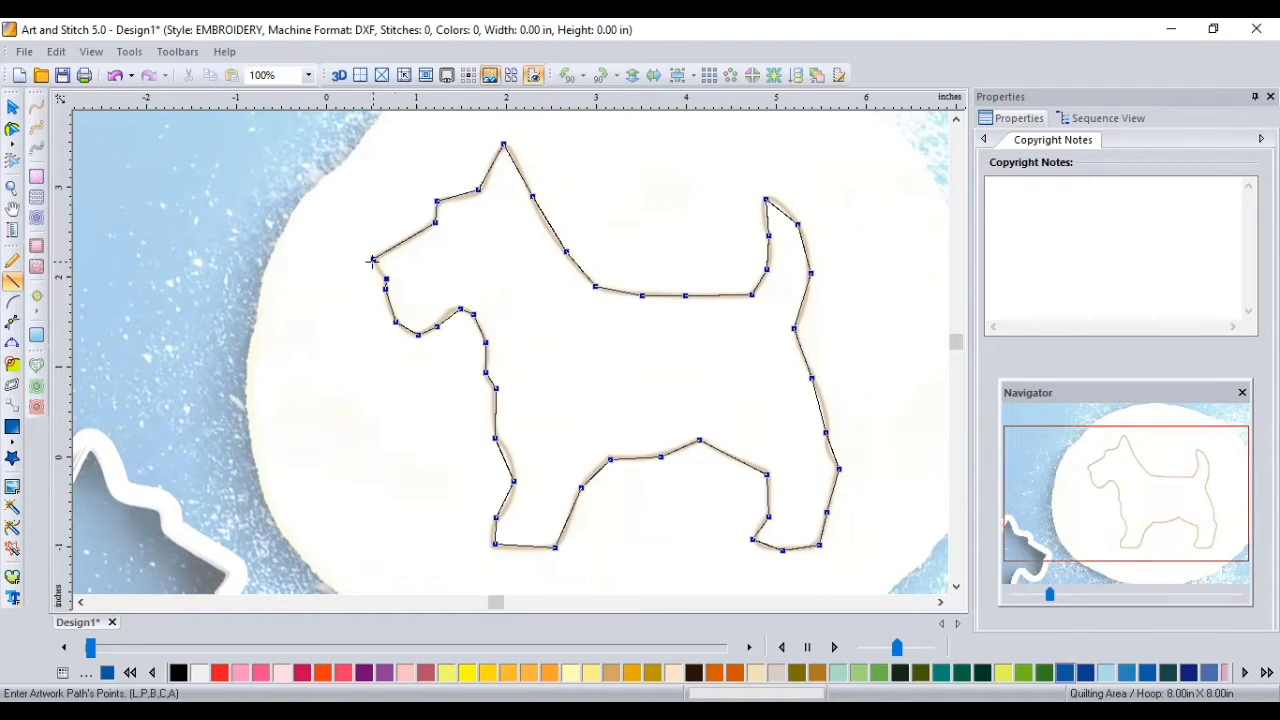
{"action": "left_click", "coordinate": [372, 260]}
{"action": "right_click", "coordinate": [343, 304]}
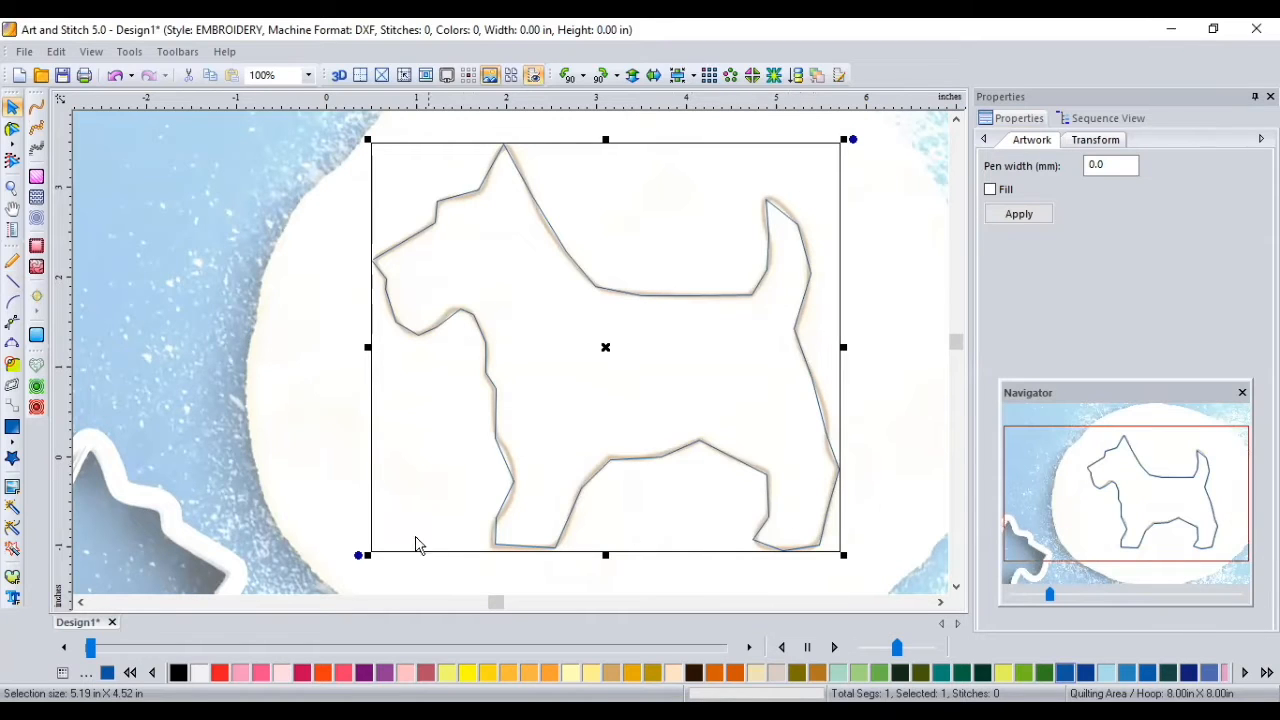
- Apply Simplify Smoothen to the dog outline with curve precision 1%, angle tolerance 59 and distance tolerance 20 mm, and hide the backdrop
{"action": "right_click", "coordinate": [520, 297]}
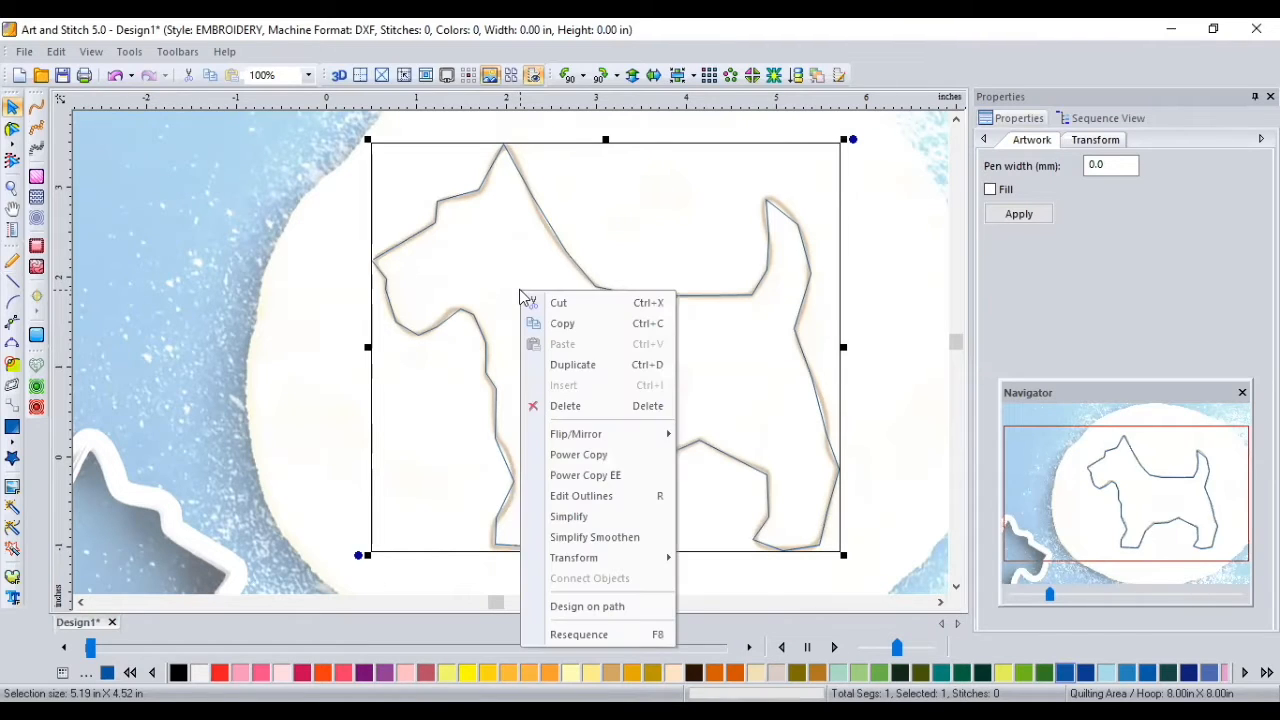
{"action": "left_click", "coordinate": [572, 540]}
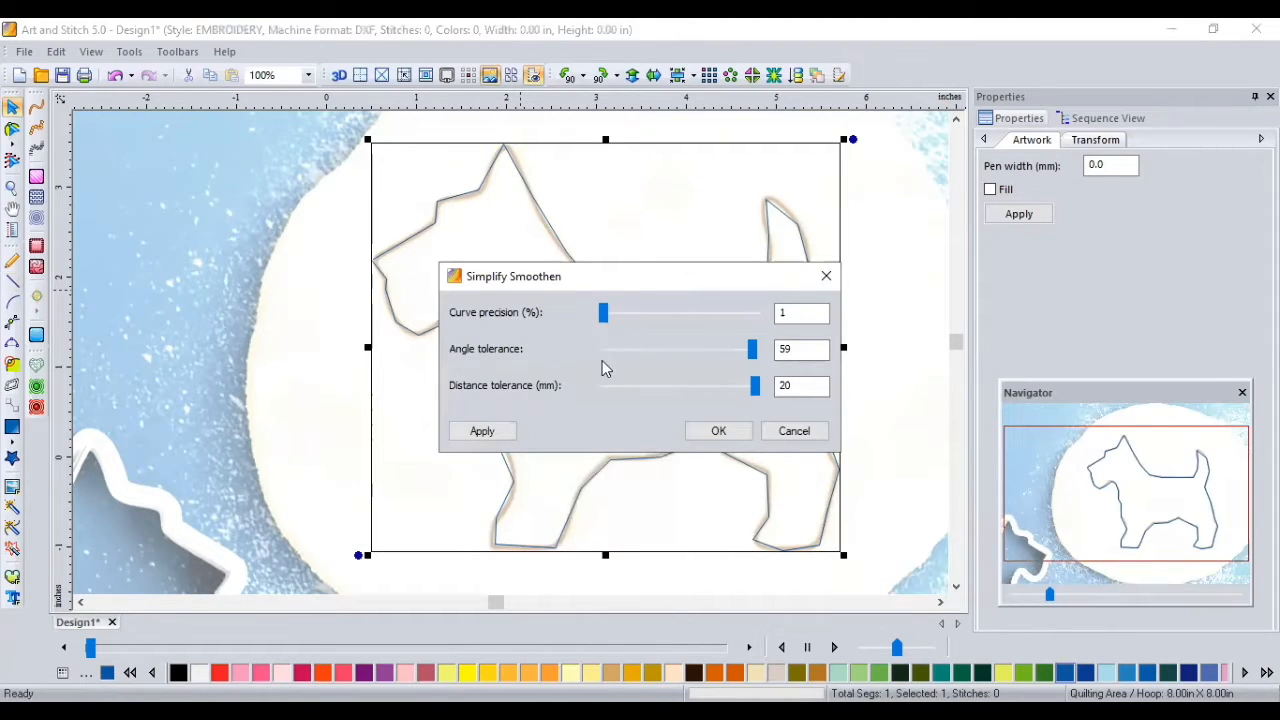
{"action": "left_click", "coordinate": [710, 435]}
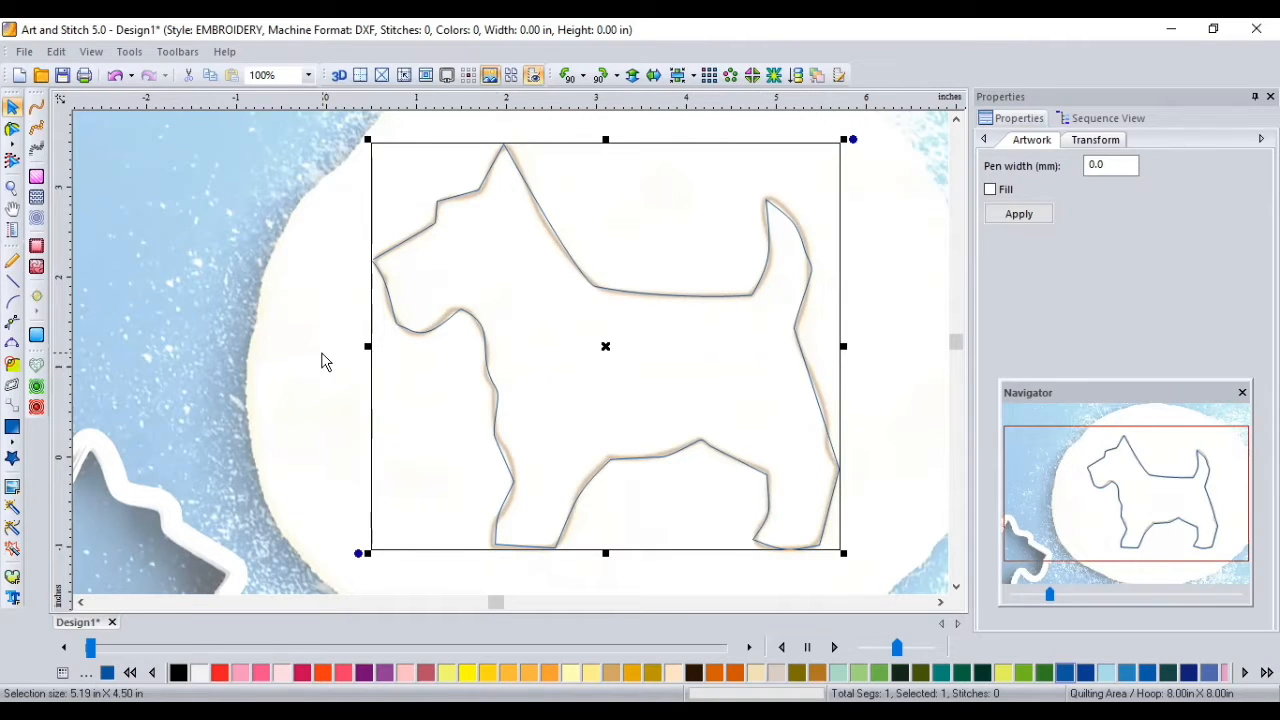
{"action": "left_click", "coordinate": [490, 76]}
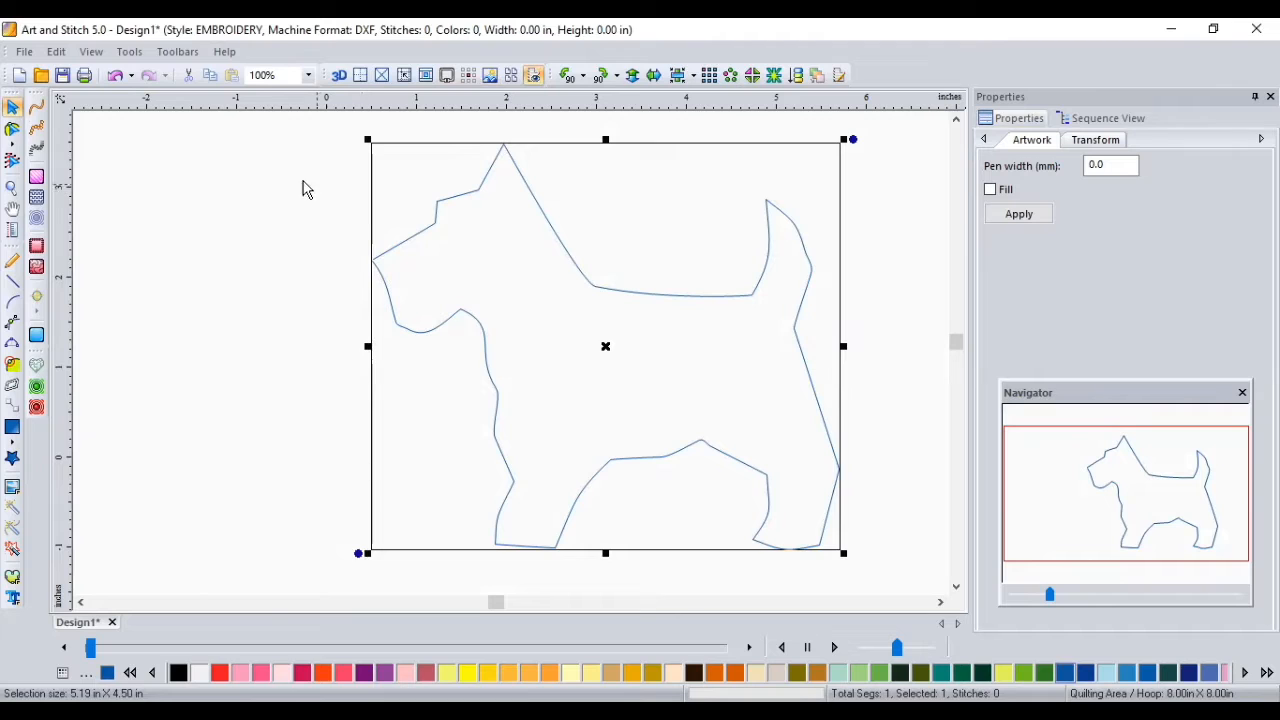
- Edit the dog's outline points and set the point just behind the belly peak to Smooth
{"action": "left_click", "coordinate": [14, 131]}
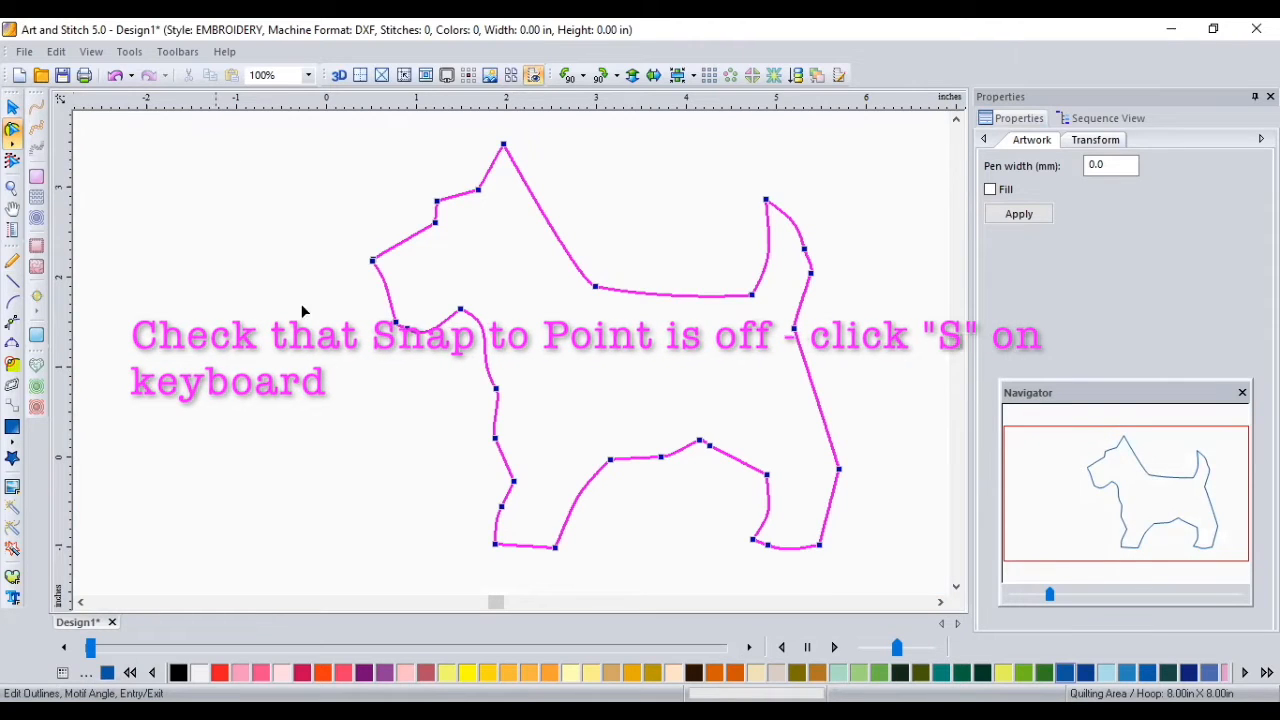
{"action": "right_click", "coordinate": [708, 446]}
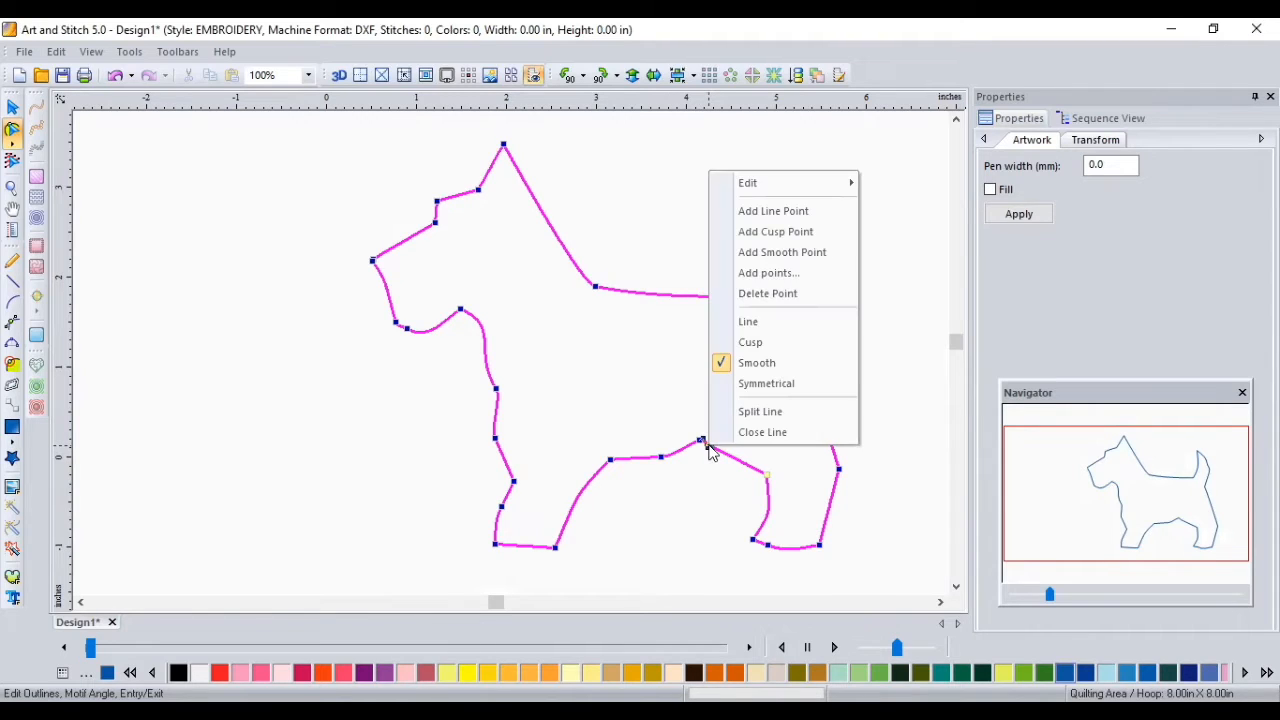
{"action": "left_click", "coordinate": [781, 368]}
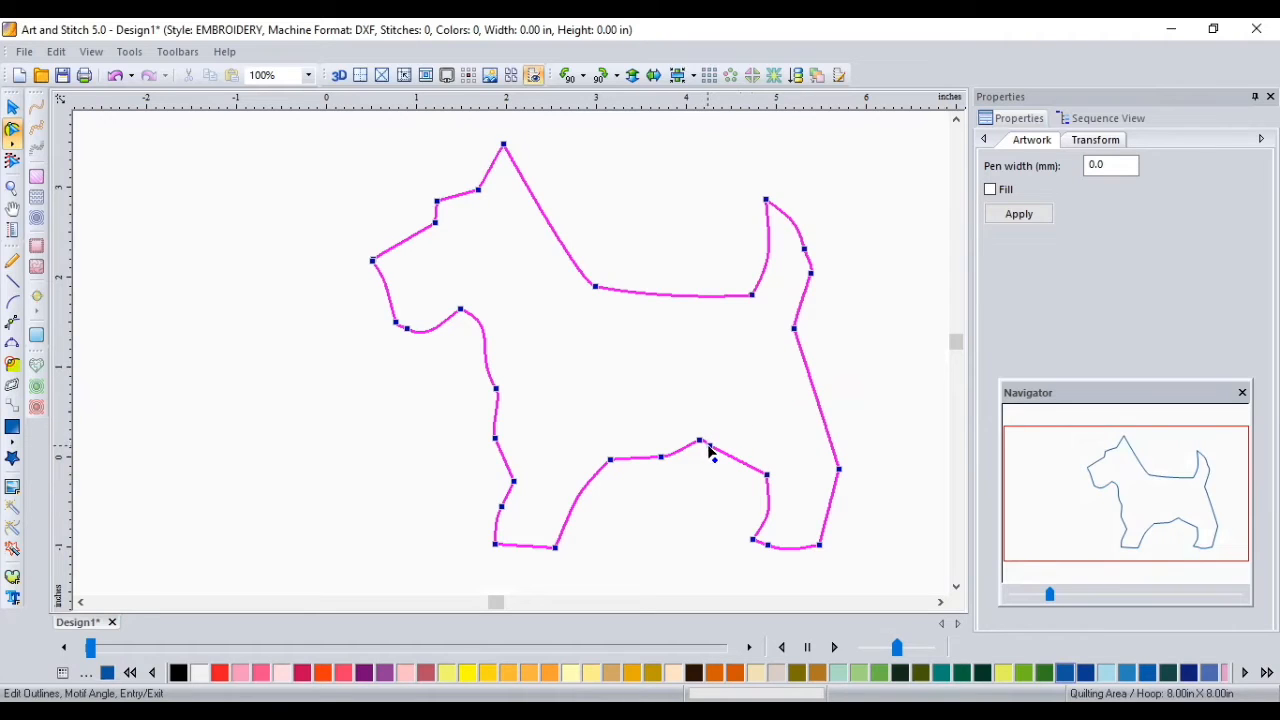
{"action": "left_click", "coordinate": [708, 446]}
{"action": "left_click", "coordinate": [719, 446]}
- Add a smooth point midway down the dog's rear edge and pull it outward to round the hindquarters
{"action": "right_click", "coordinate": [814, 393]}
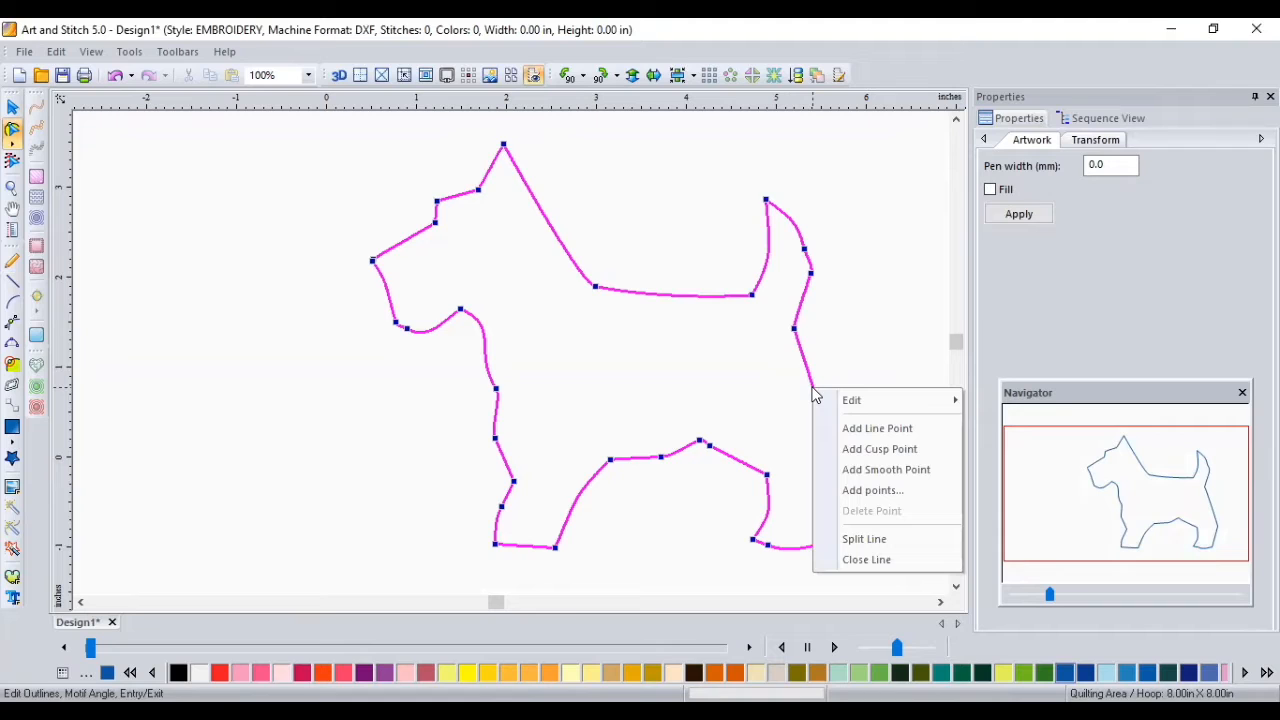
{"action": "left_click", "coordinate": [868, 470]}
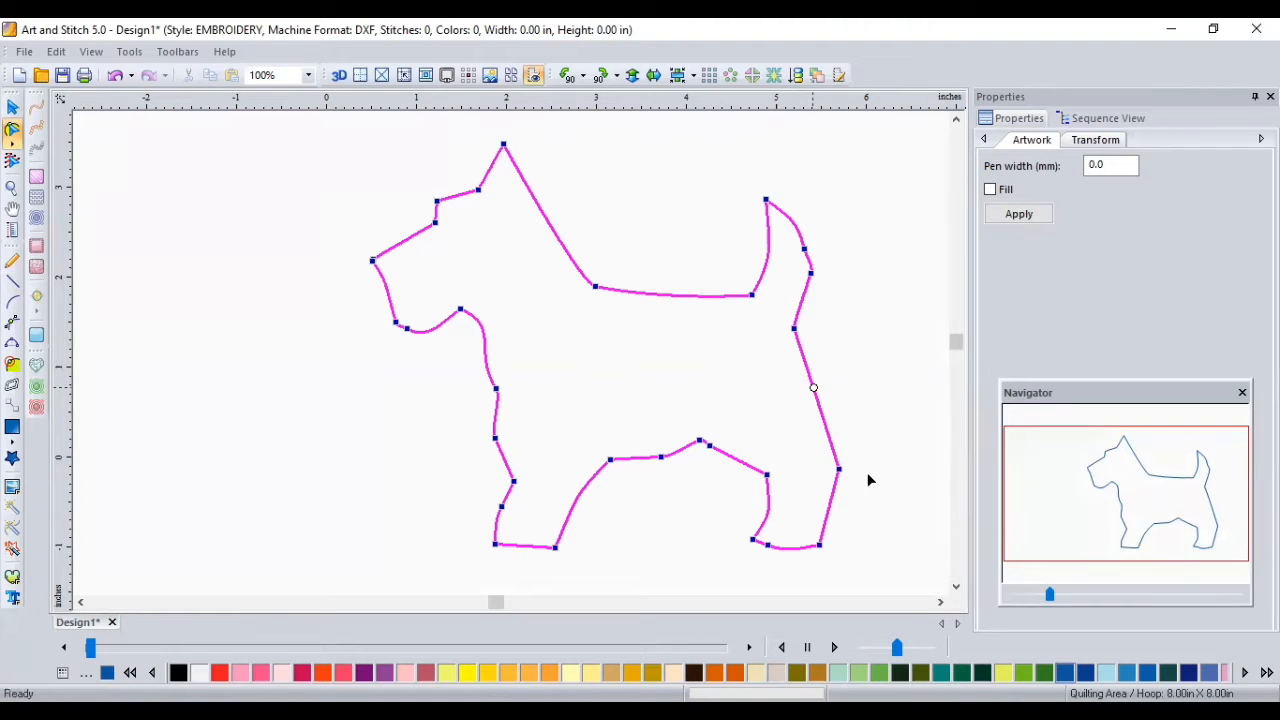
{"action": "left_click_drag", "start_coordinate": [813, 389], "coordinate": [834, 392]}
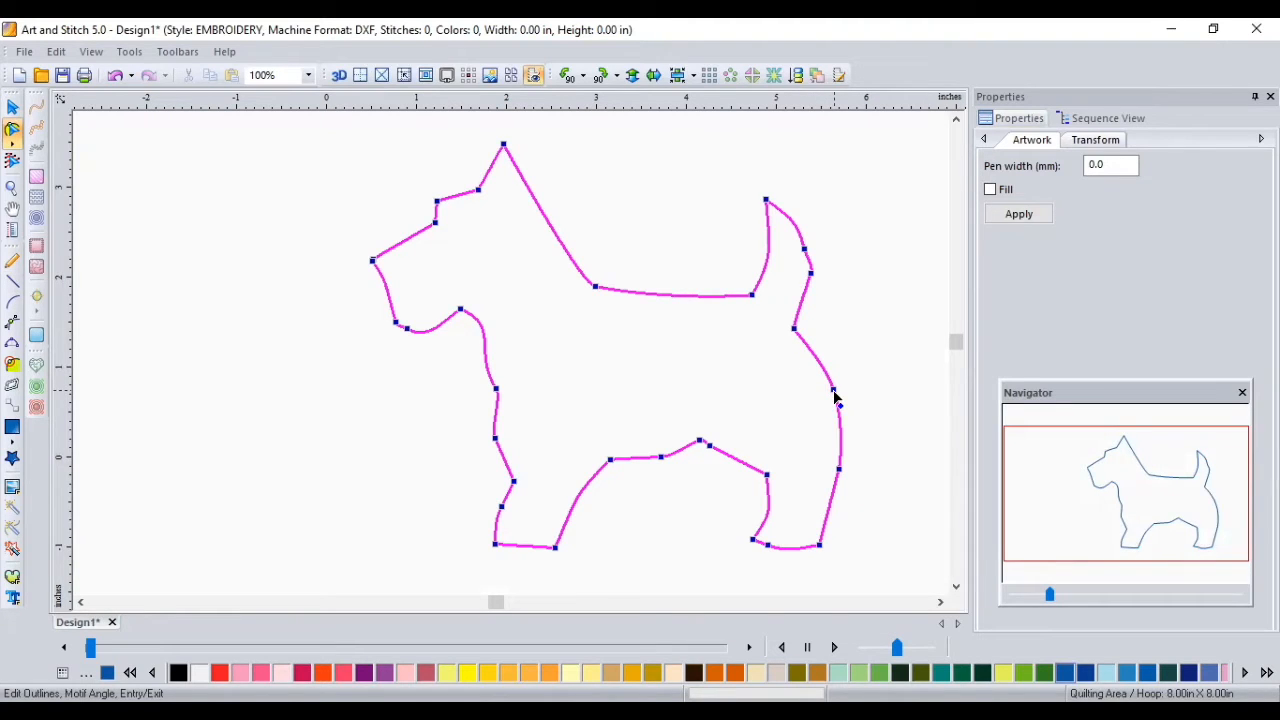
{"action": "left_click", "coordinate": [833, 391]}
{"action": "right_click", "coordinate": [460, 310]}
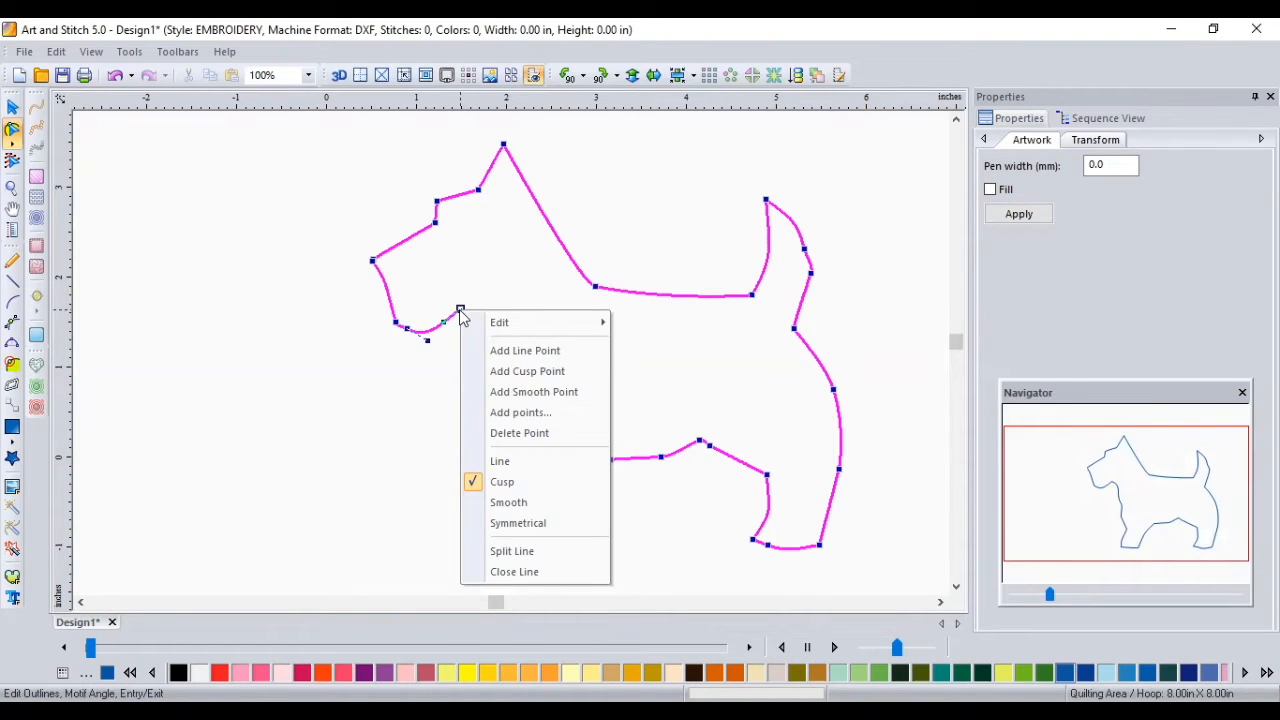
{"action": "left_click", "coordinate": [700, 586]}
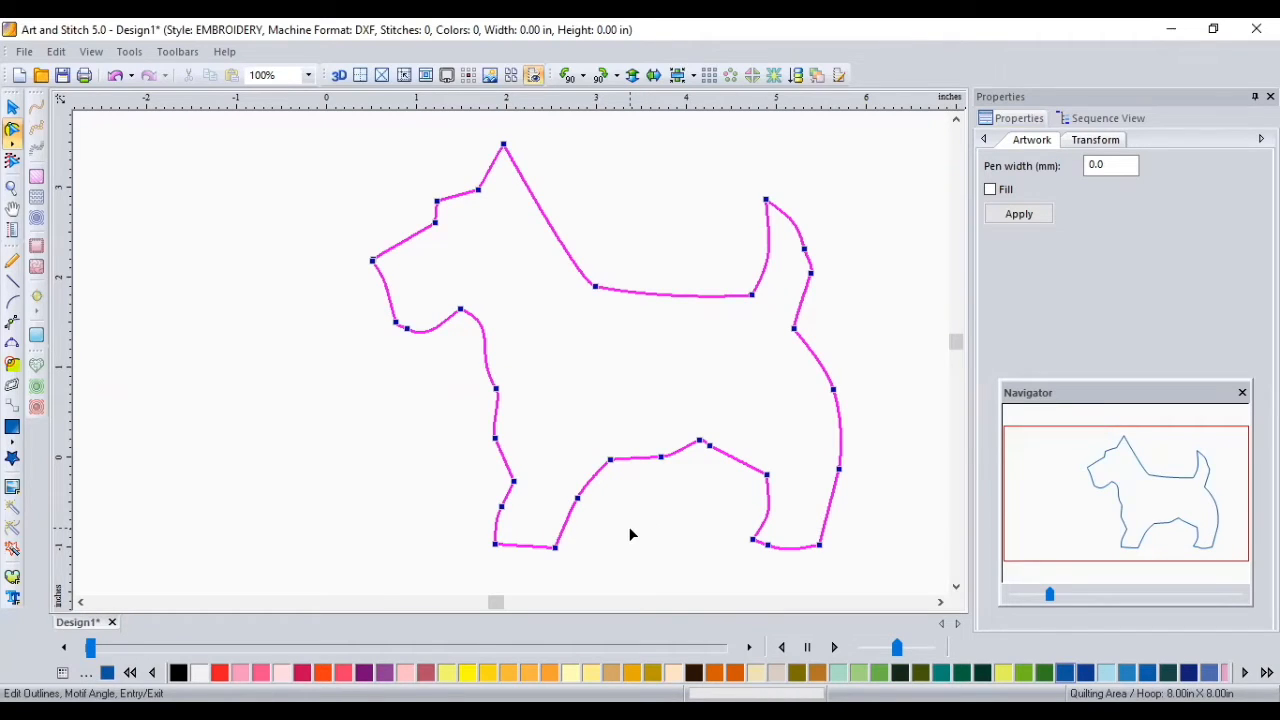
- Select the edited dog outline as a whole and apply Simplify Smoothen to it again
{"action": "left_click", "coordinate": [12, 106]}
{"action": "right_click", "coordinate": [566, 345]}
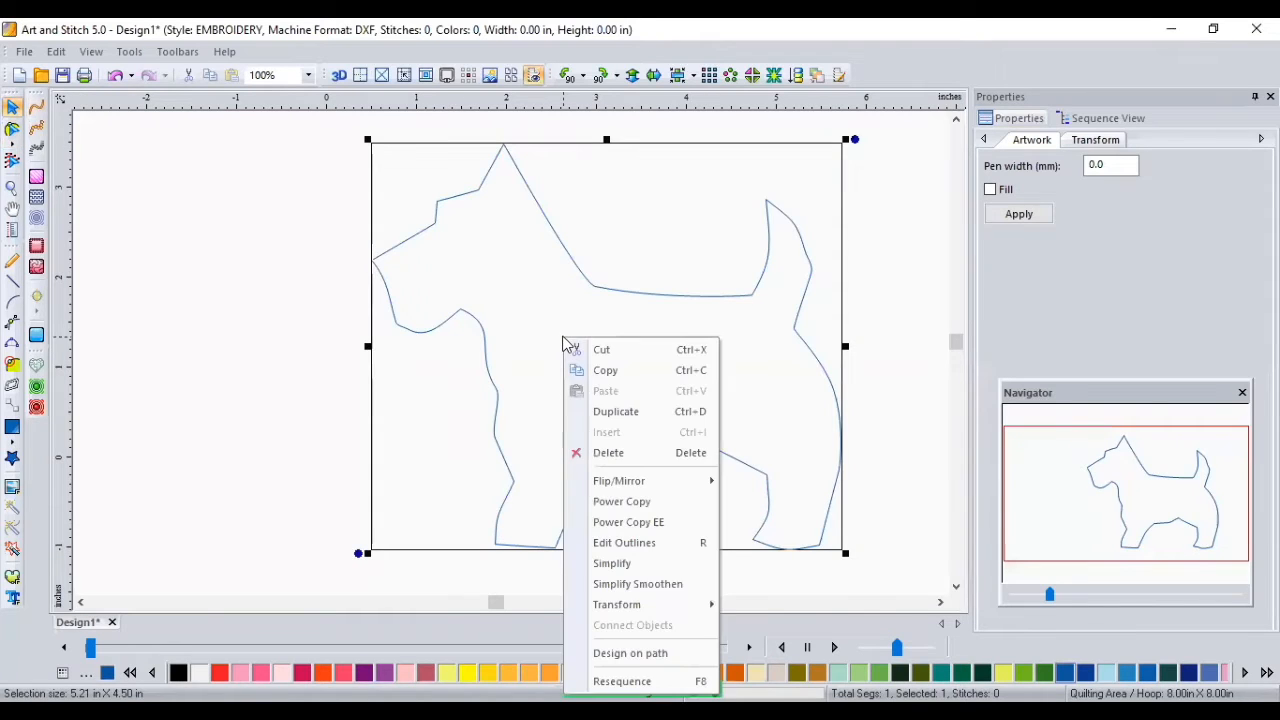
{"action": "left_click", "coordinate": [597, 583]}
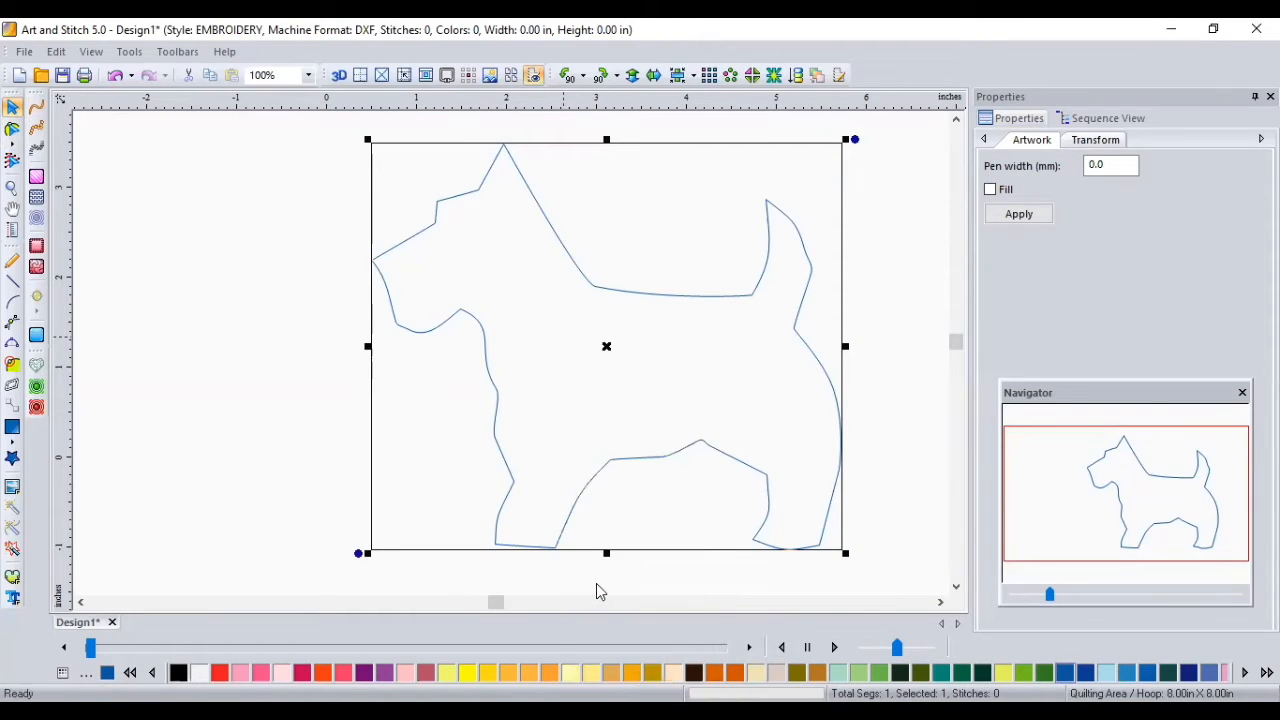
{"action": "left_click", "coordinate": [719, 430]}
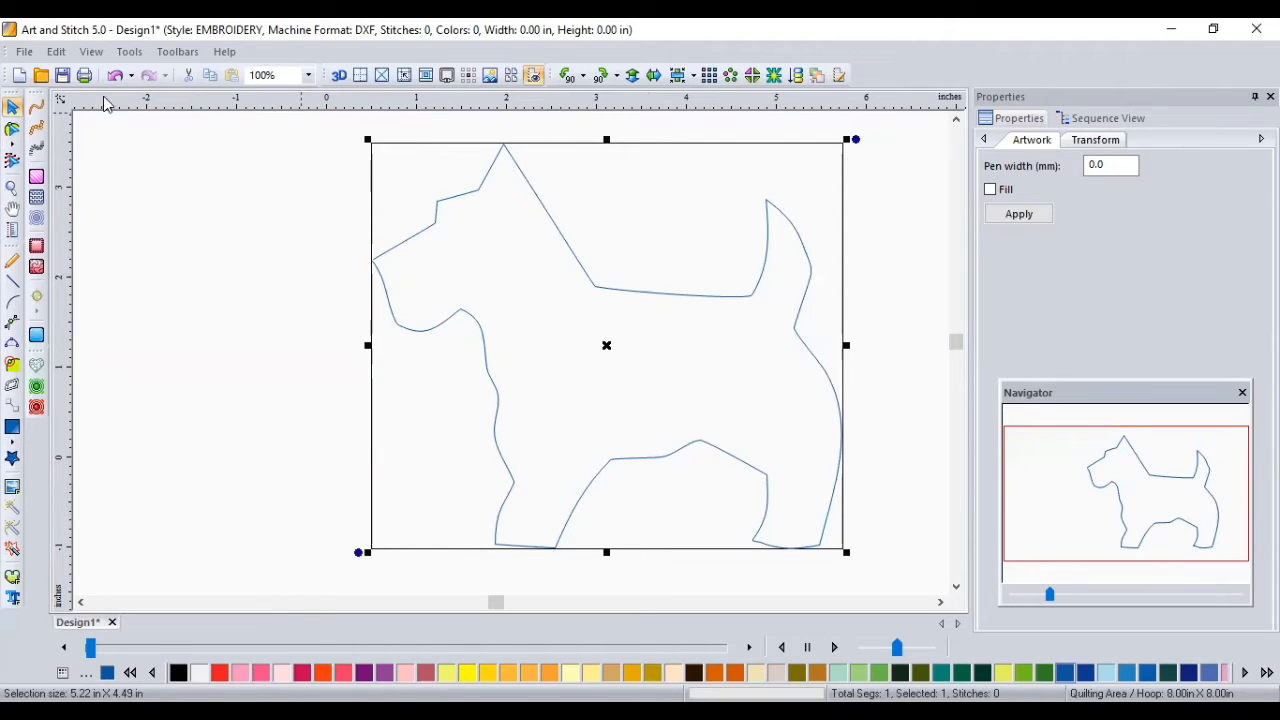
- Convert the dog outline to run stitches and simulate the sewing
{"action": "left_click", "coordinate": [38, 110]}
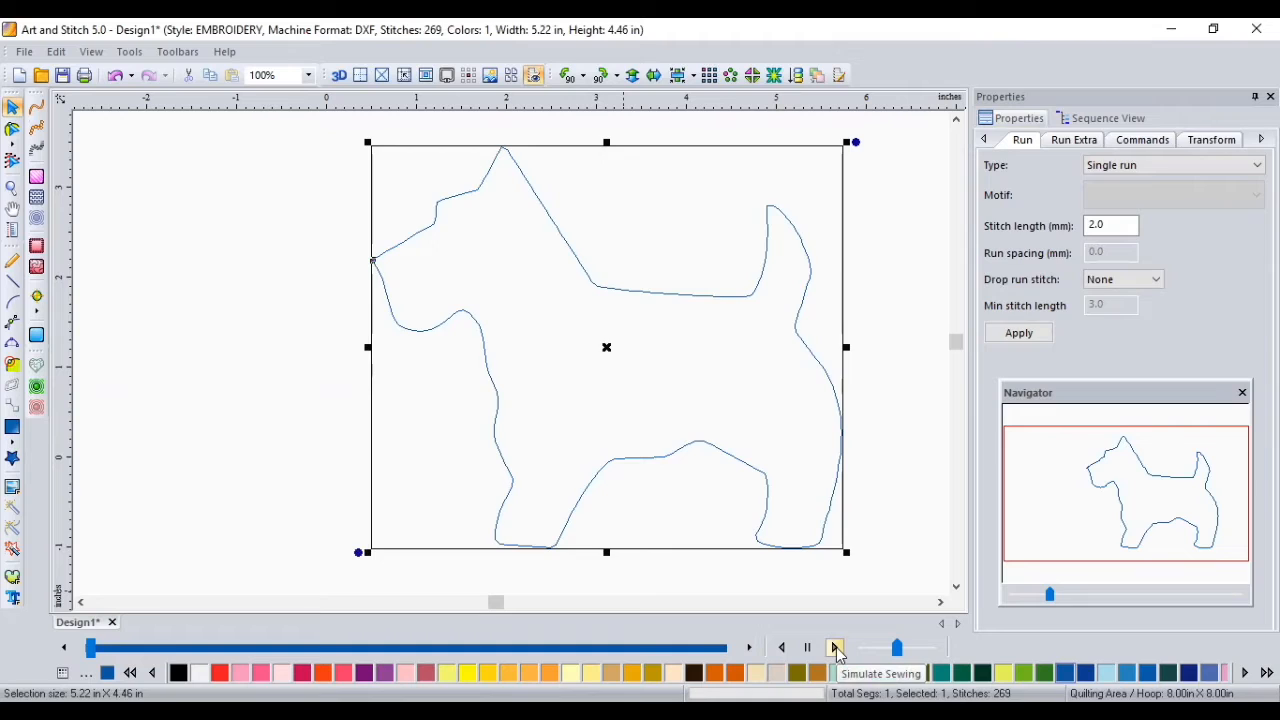
{"action": "left_click", "coordinate": [836, 648]}
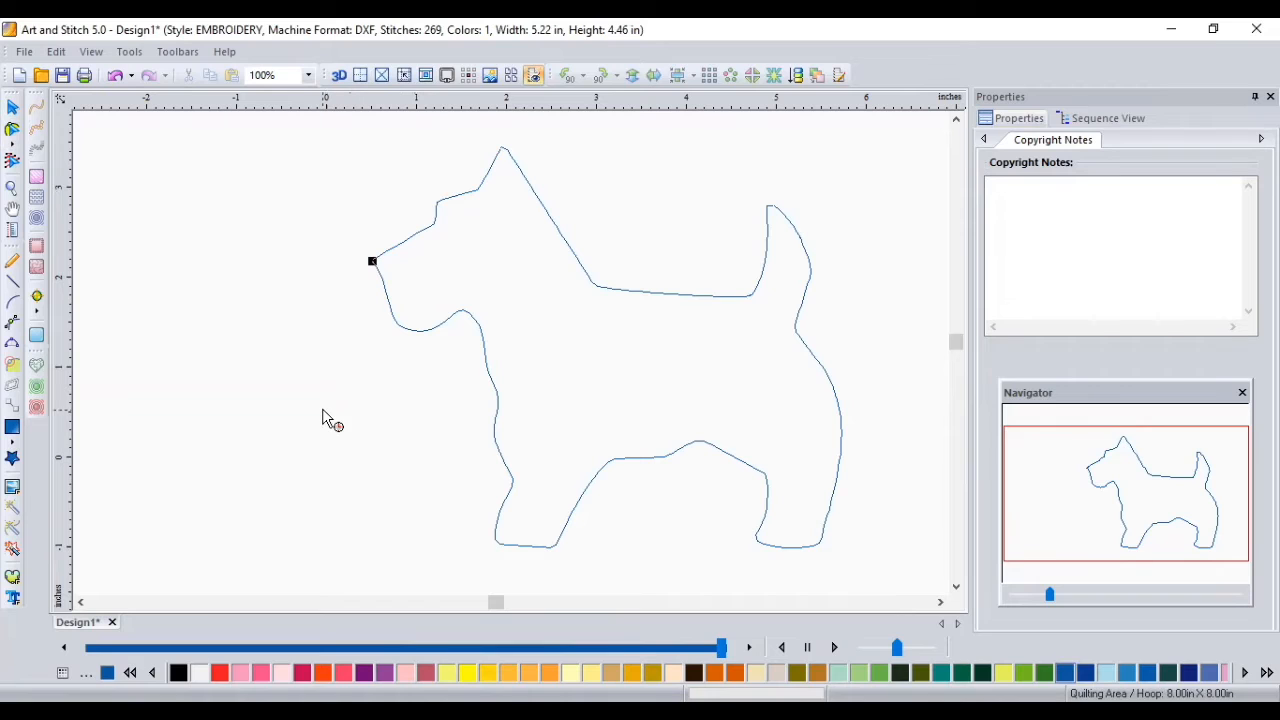
{"action": "left_click", "coordinate": [14, 112]}
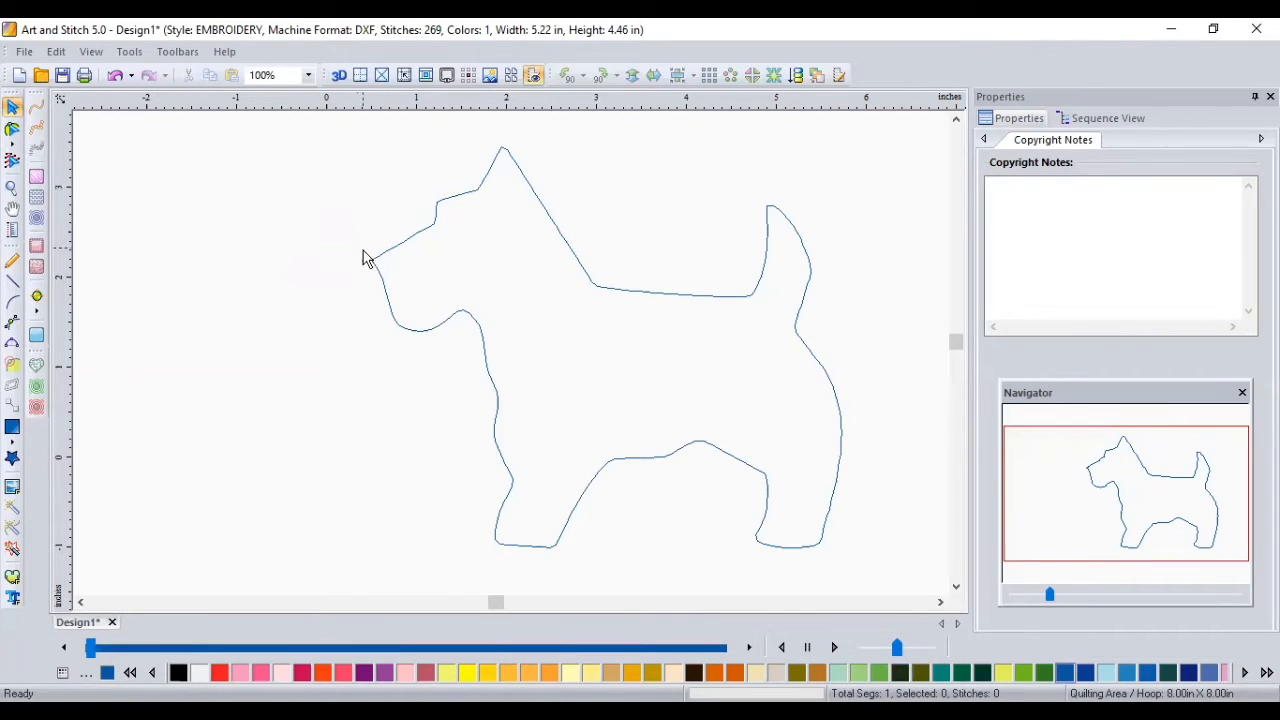
- Select the stitched dog outline and turn it back into vector artwork
{"action": "left_click", "coordinate": [372, 268]}
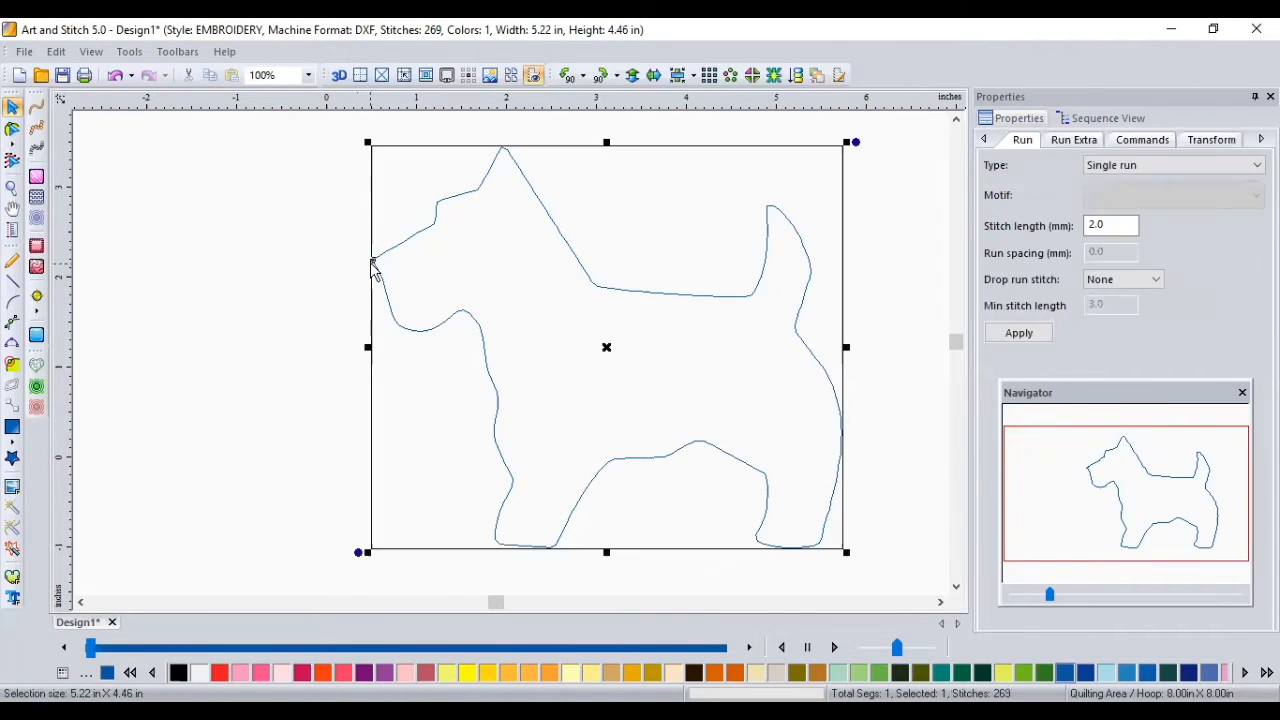
{"action": "left_click", "coordinate": [35, 338]}
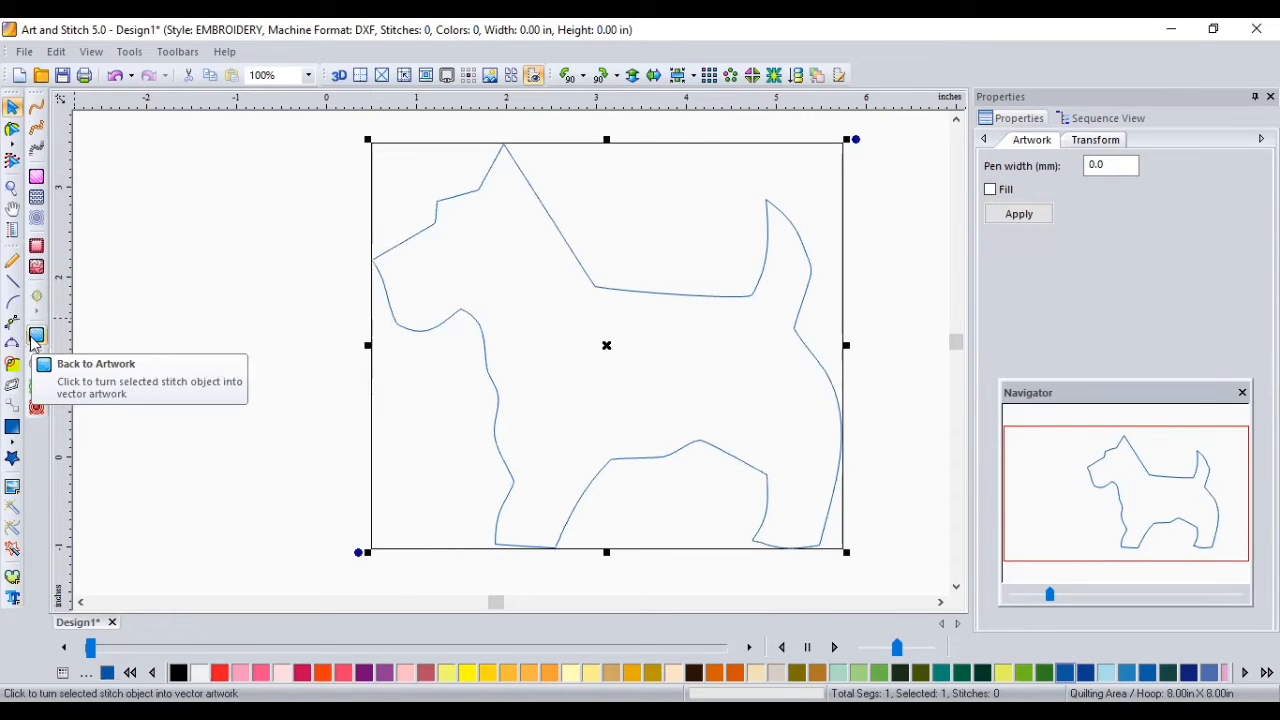
- Save the dog outline as a new Art and Stitch (ANS) file named ScottieCookieCutter
{"action": "left_click", "coordinate": [24, 51]}
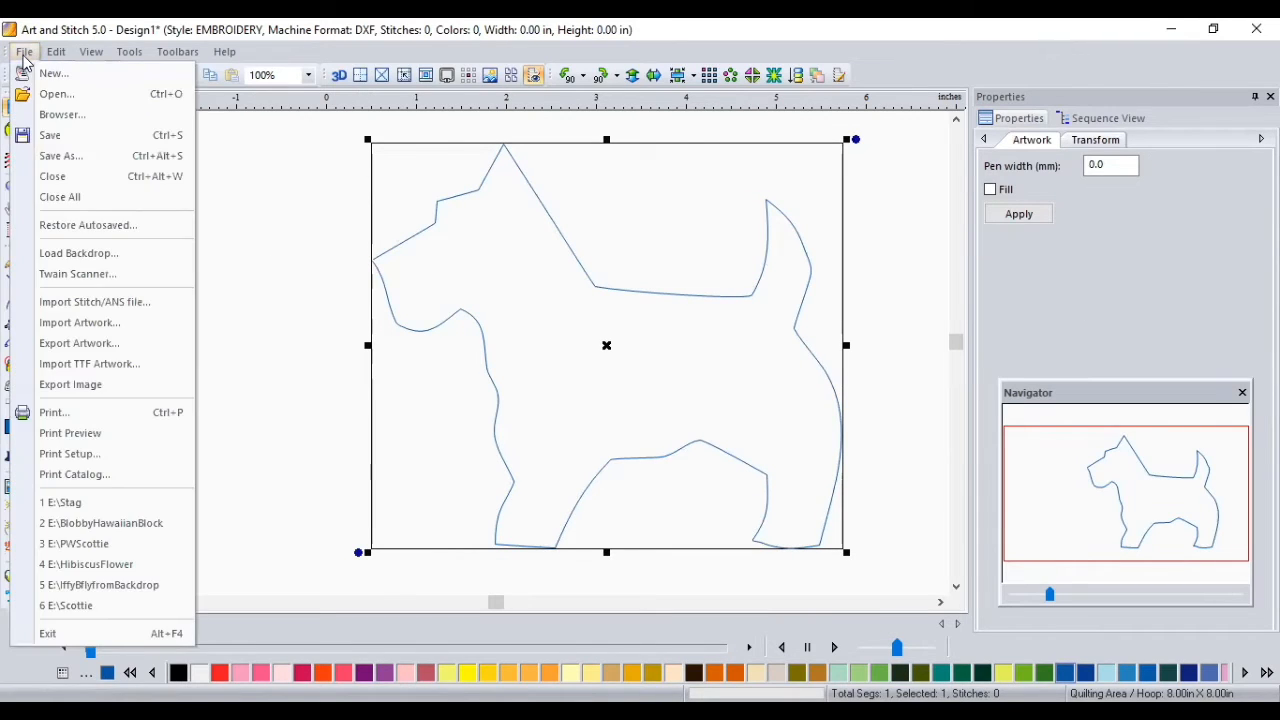
{"action": "left_click", "coordinate": [53, 157]}
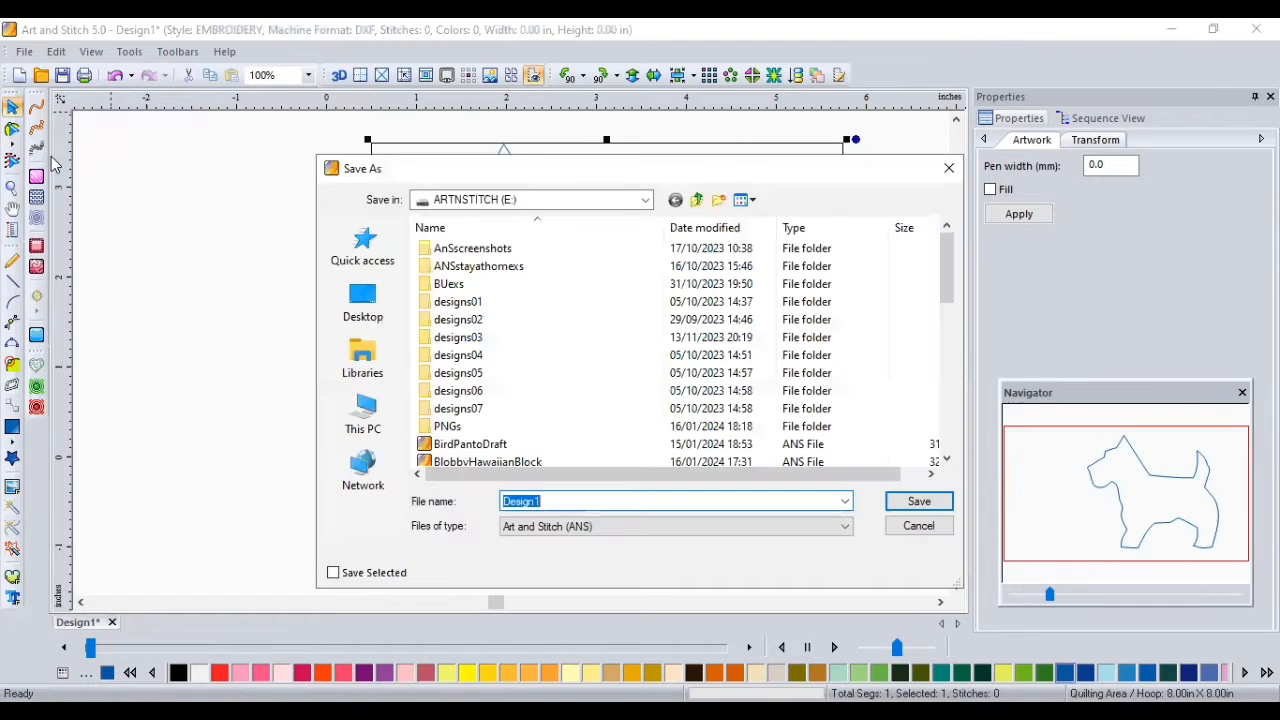
{"action": "key", "text": "BackSpace"}
{"action": "type", "text": "Scottie"}
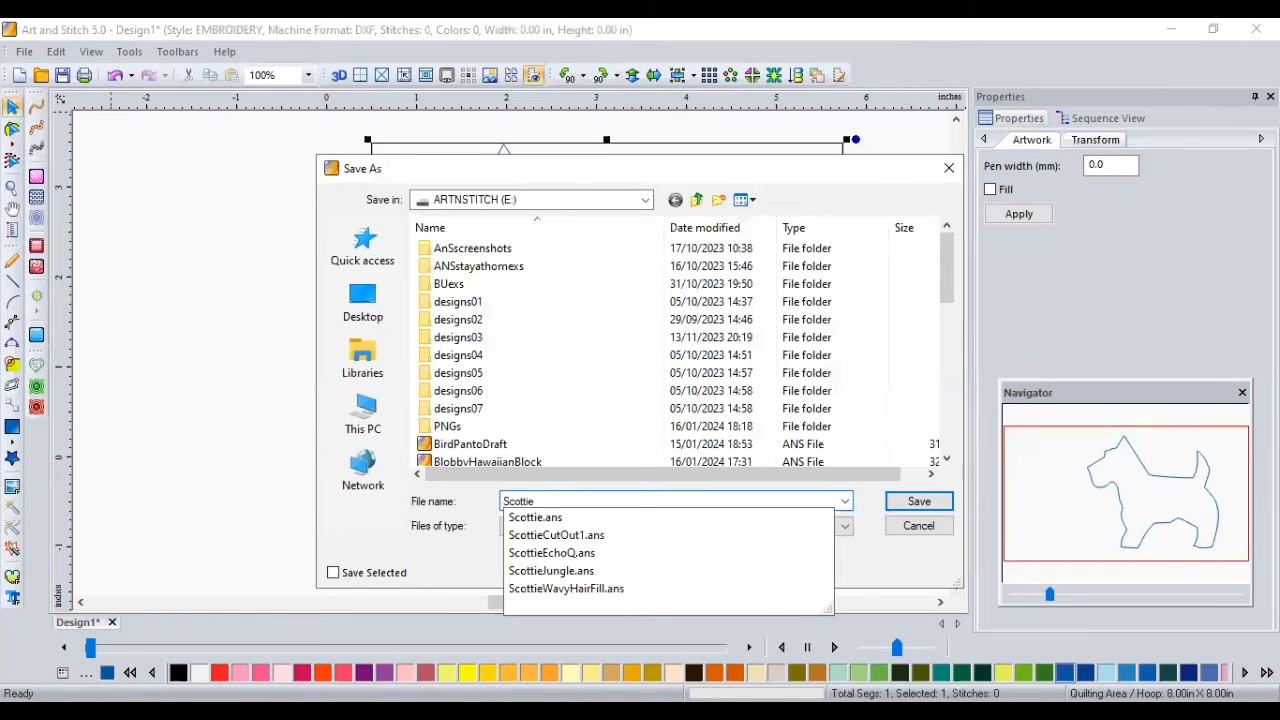
{"action": "type", "text": "CookieCutter"}
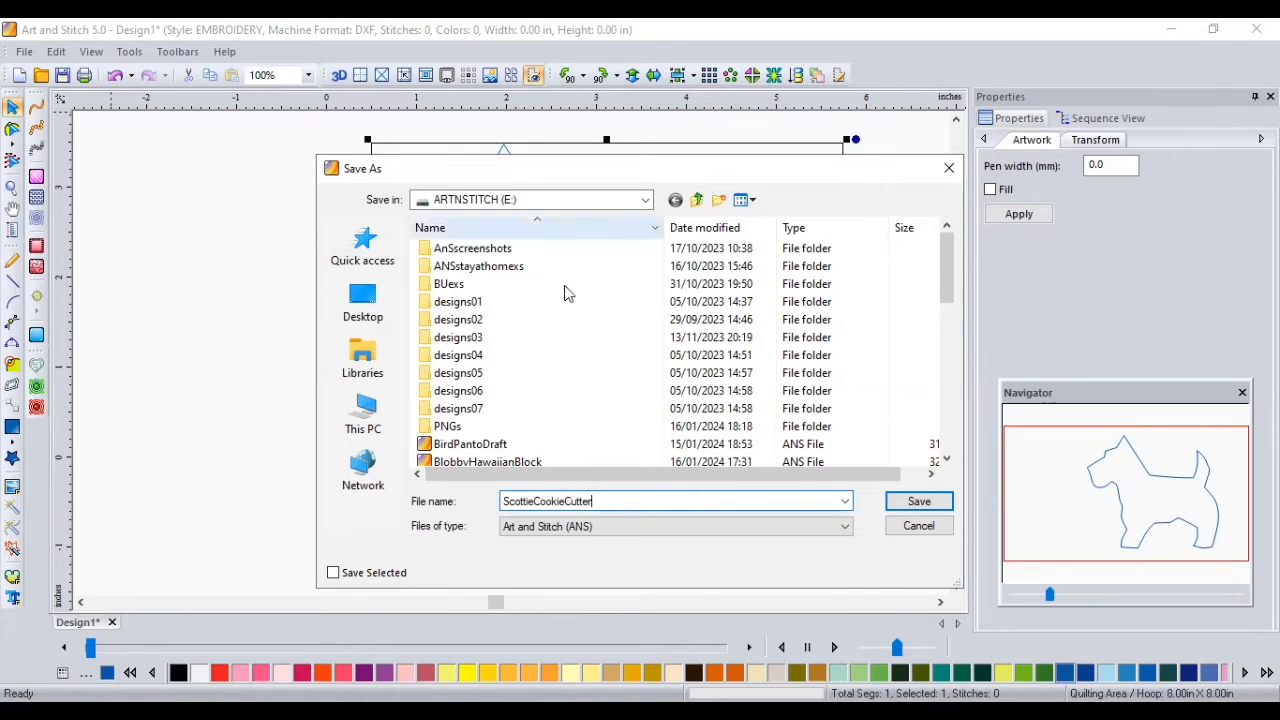
{"action": "left_click", "coordinate": [919, 502]}
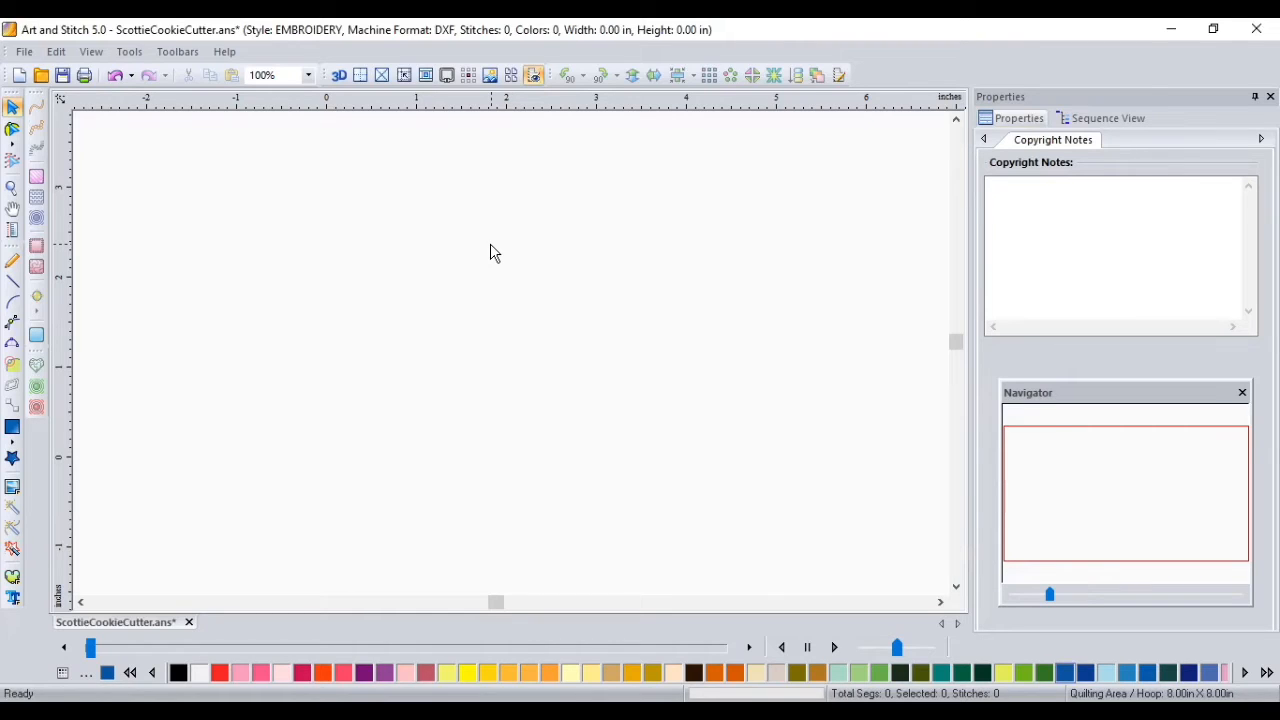
- Create a new page with QUILTING as the type of design, keeping DXF as the machine format
{"action": "left_click", "coordinate": [30, 52]}
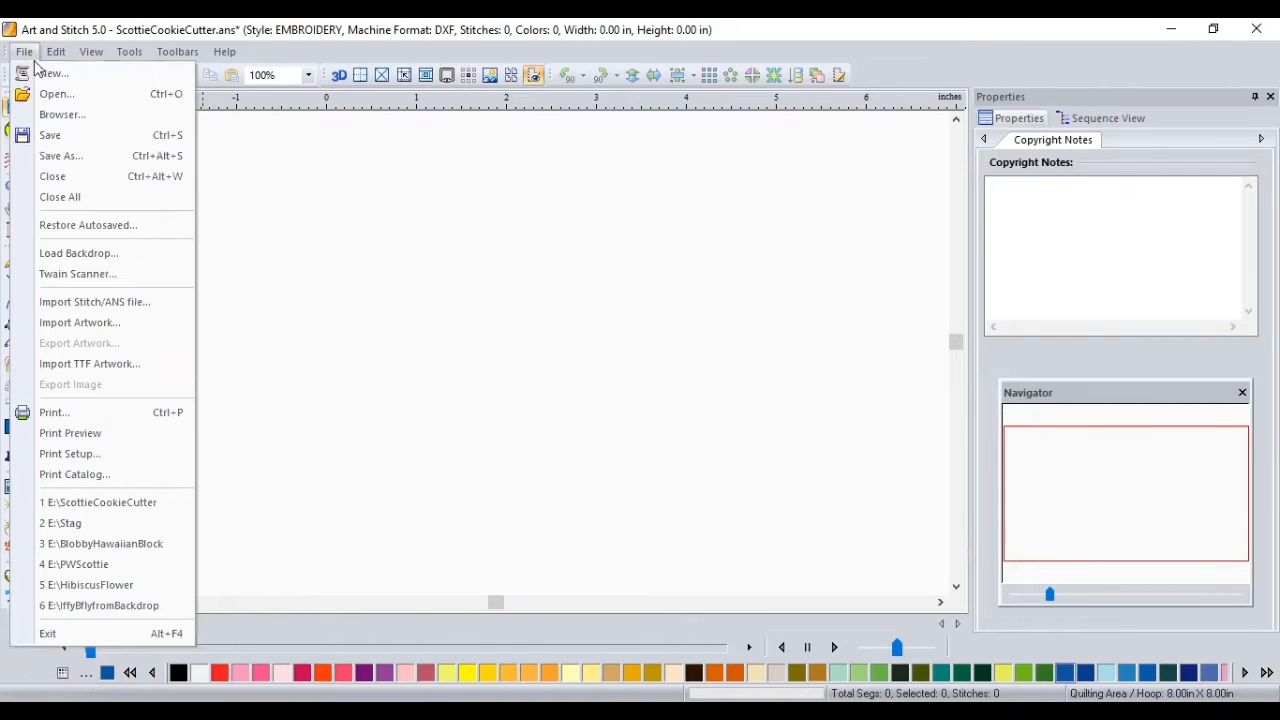
{"action": "left_click", "coordinate": [60, 72]}
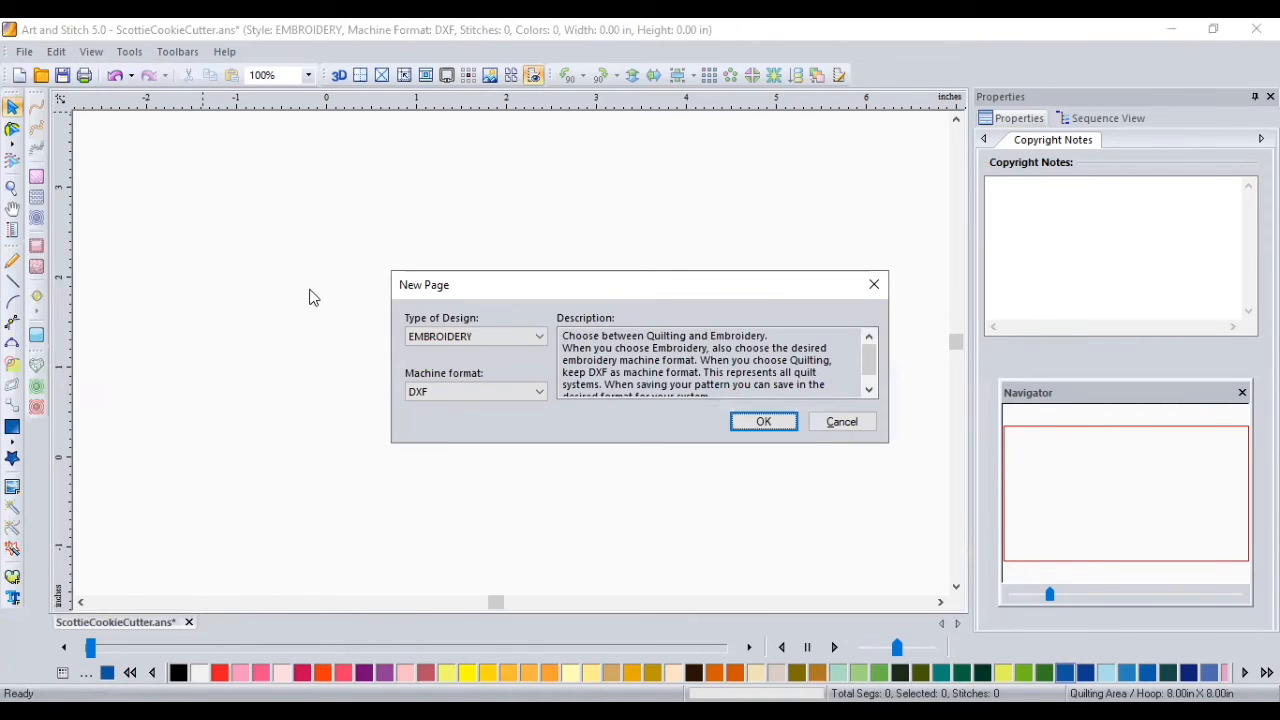
{"action": "left_click", "coordinate": [544, 336]}
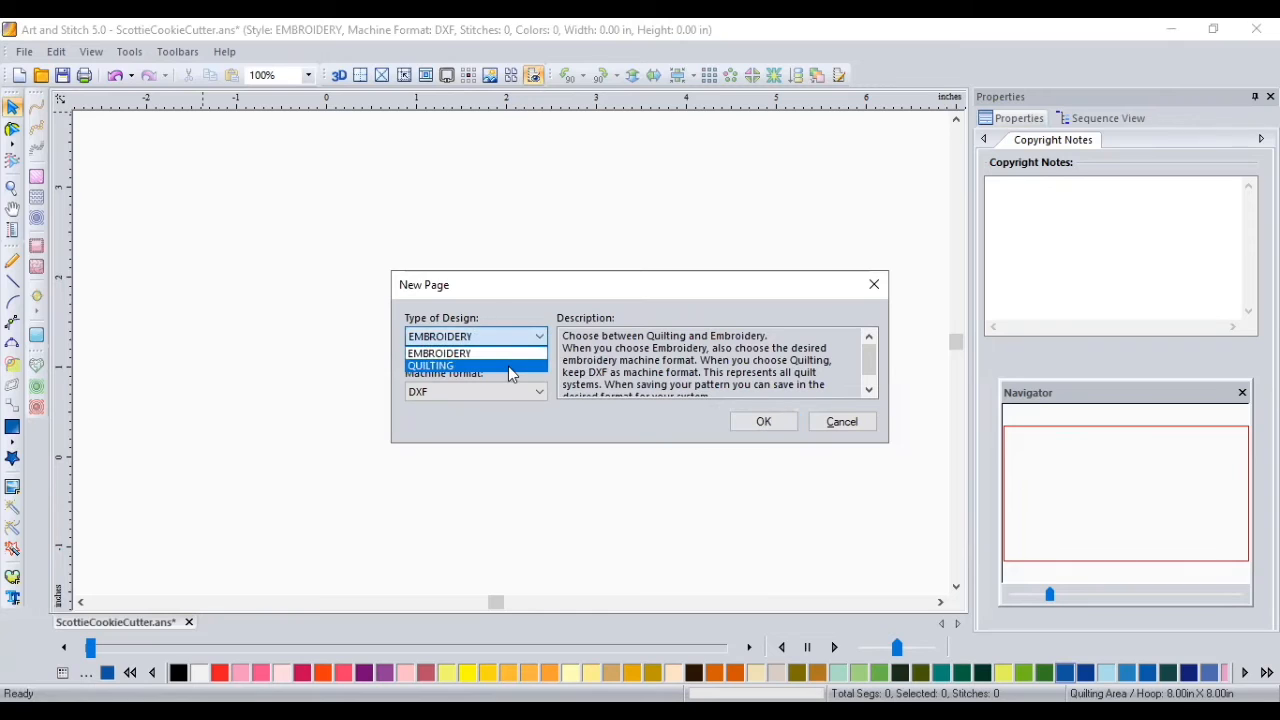
{"action": "left_click", "coordinate": [508, 366]}
{"action": "left_click", "coordinate": [760, 422]}
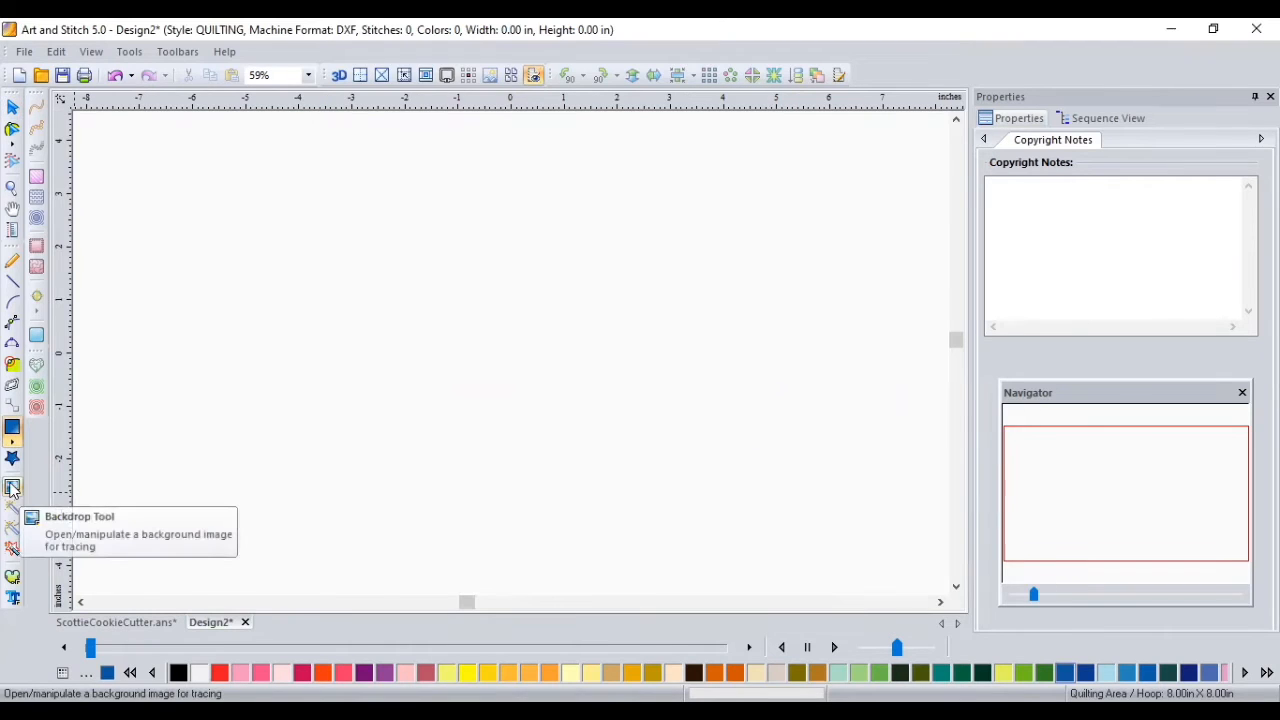
- Load the BaltimoreHawaiian PNG from the PNGs folder as the backdrop image
{"action": "left_click", "coordinate": [12, 488]}
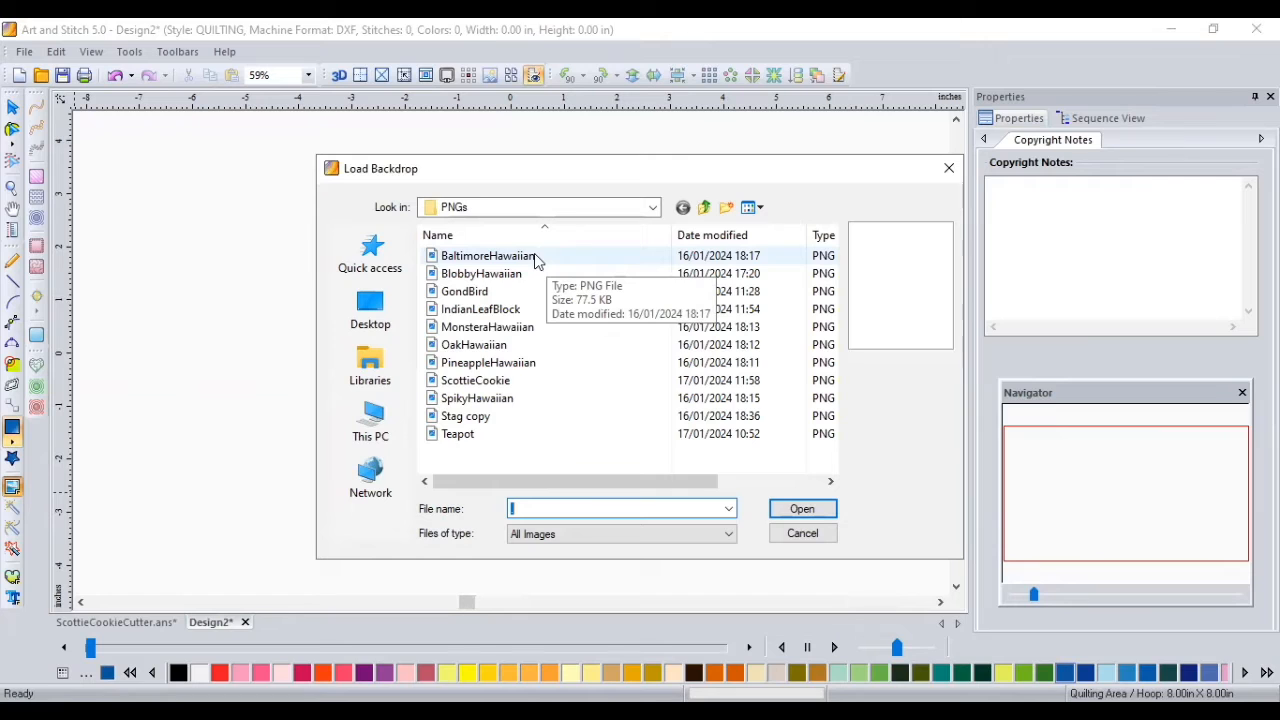
{"action": "left_click", "coordinate": [537, 260]}
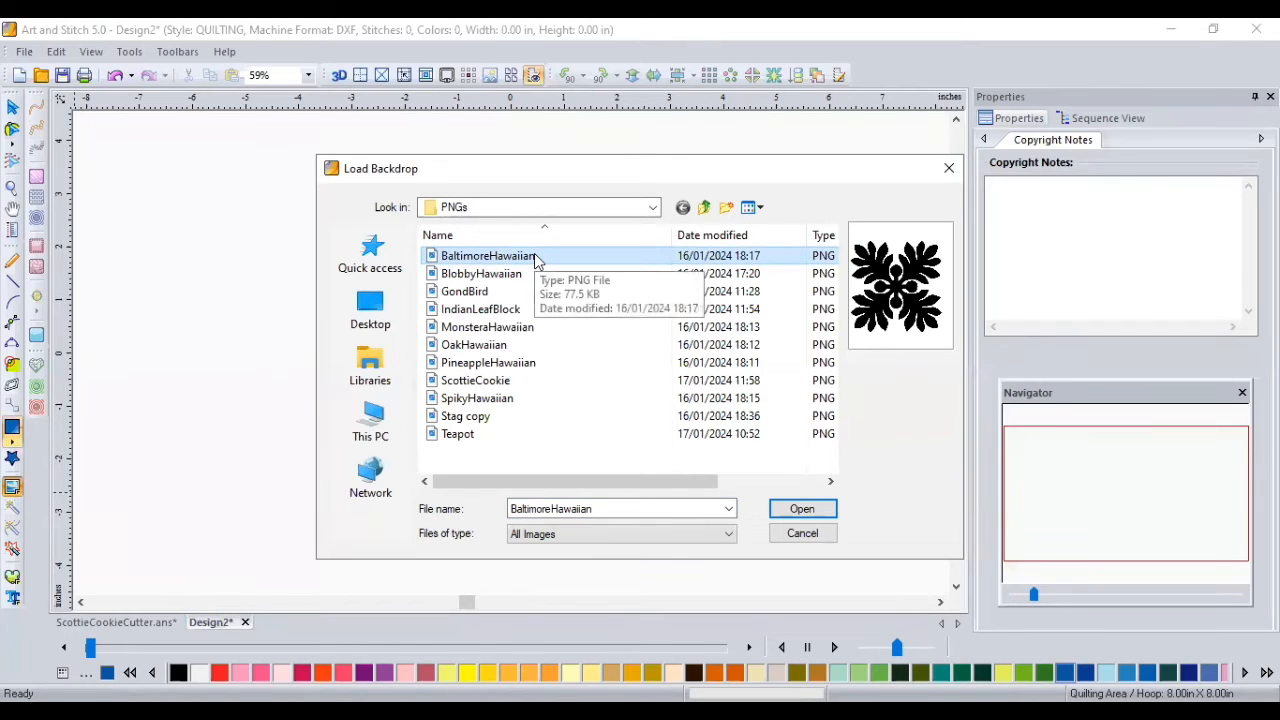
{"action": "left_click", "coordinate": [785, 512]}
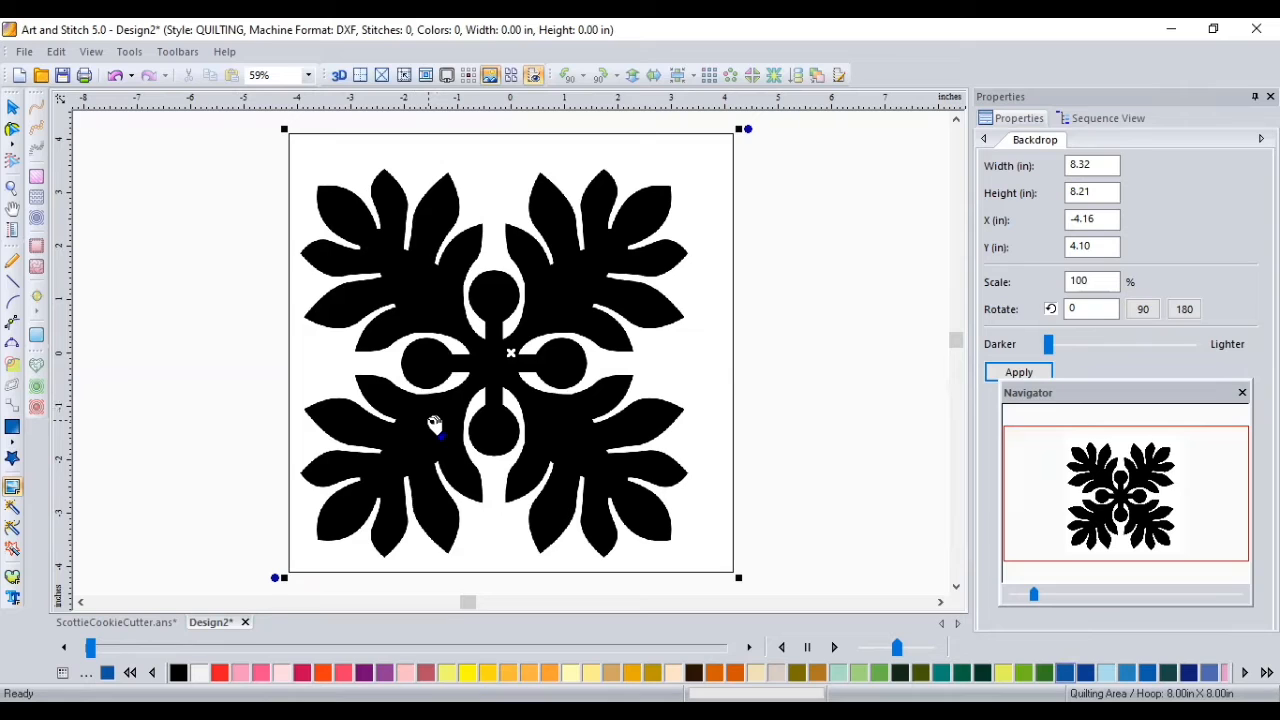
- Auto-trace the black Hawaiian motif into an artwork outline with the magic wand, then hide the backdrop
{"action": "left_click", "coordinate": [12, 512]}
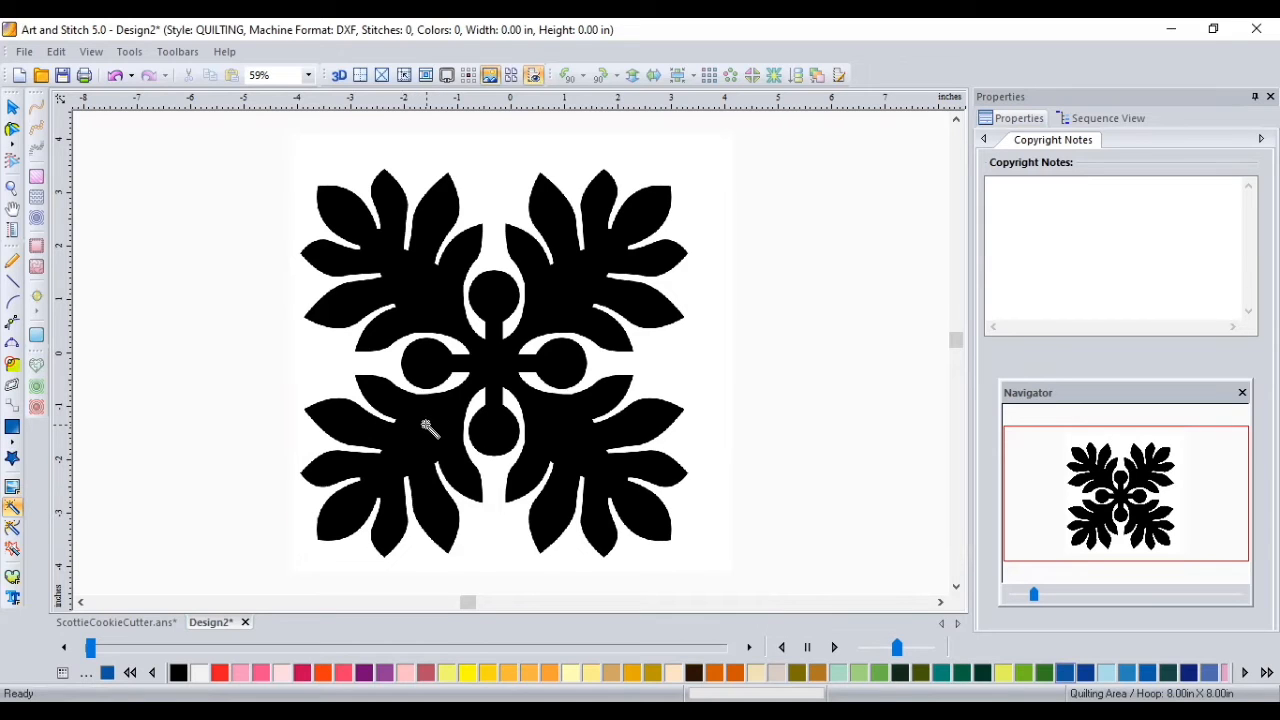
{"action": "left_click", "coordinate": [428, 427]}
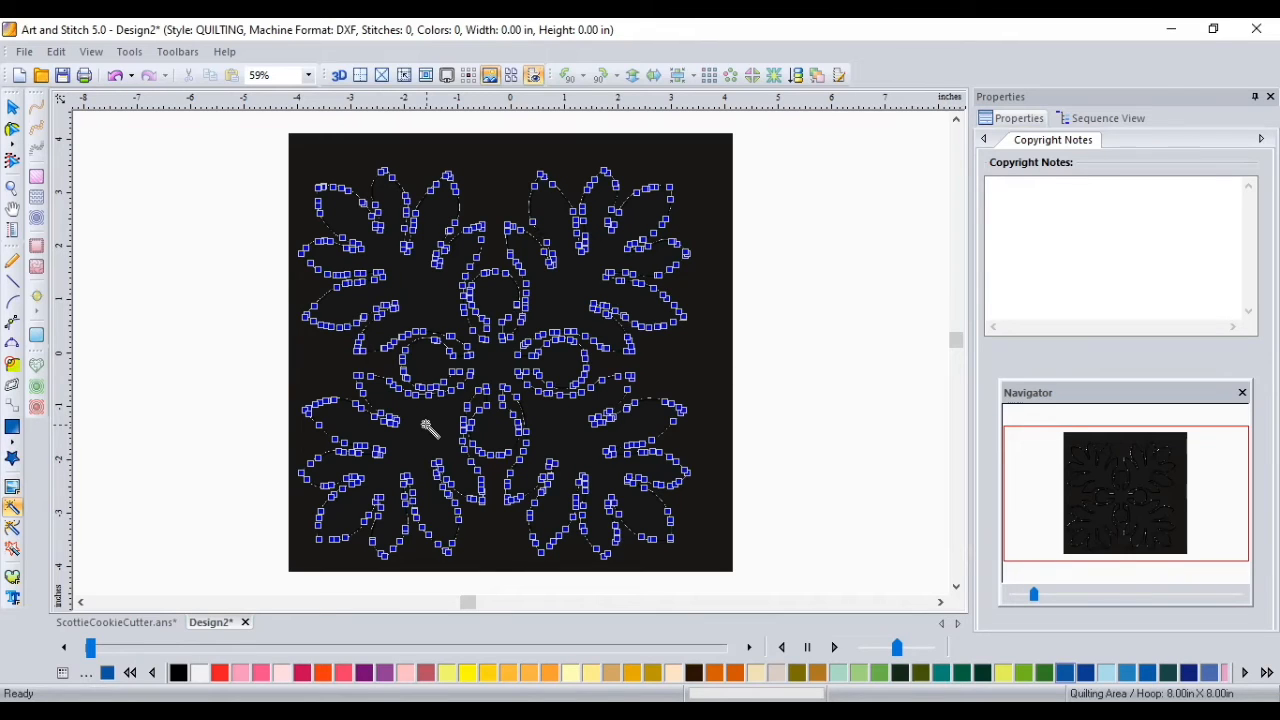
{"action": "left_click", "coordinate": [490, 77]}
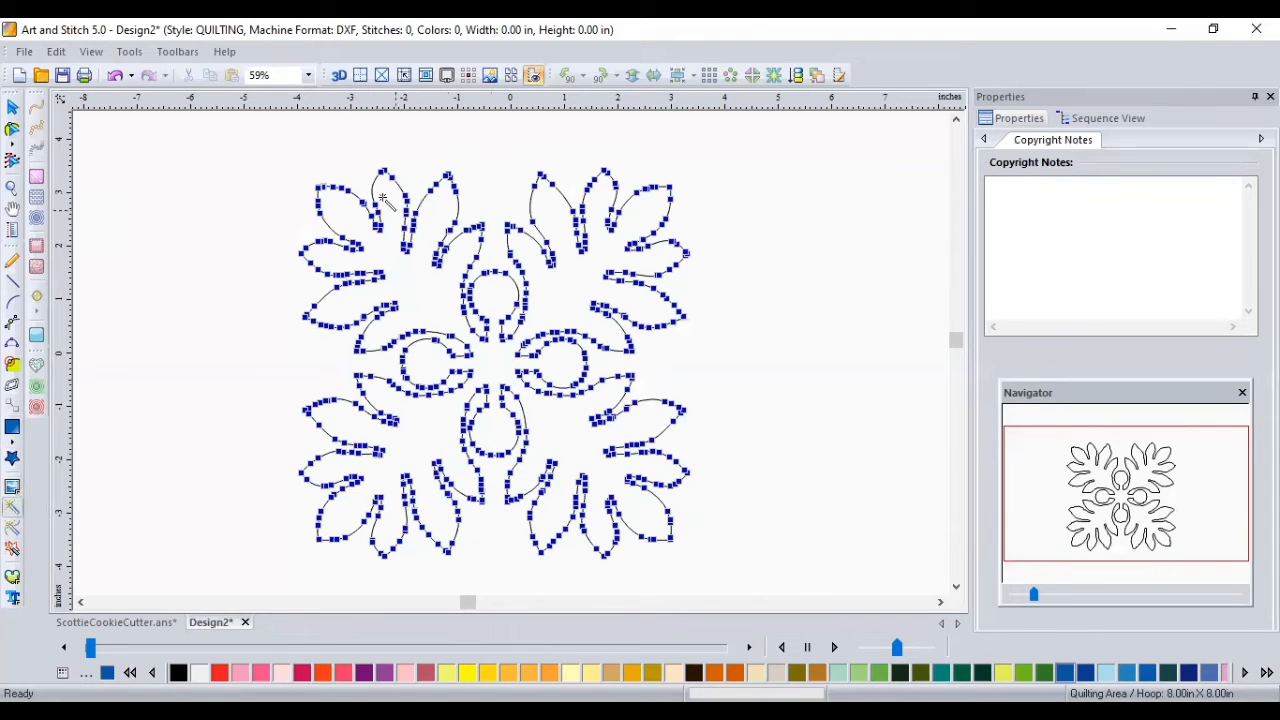
- Apply Simplify Smoothen to the whole traced motif with curve precision 1%, angle tolerance 59 and distance tolerance 20 mm
{"action": "left_click", "coordinate": [13, 107]}
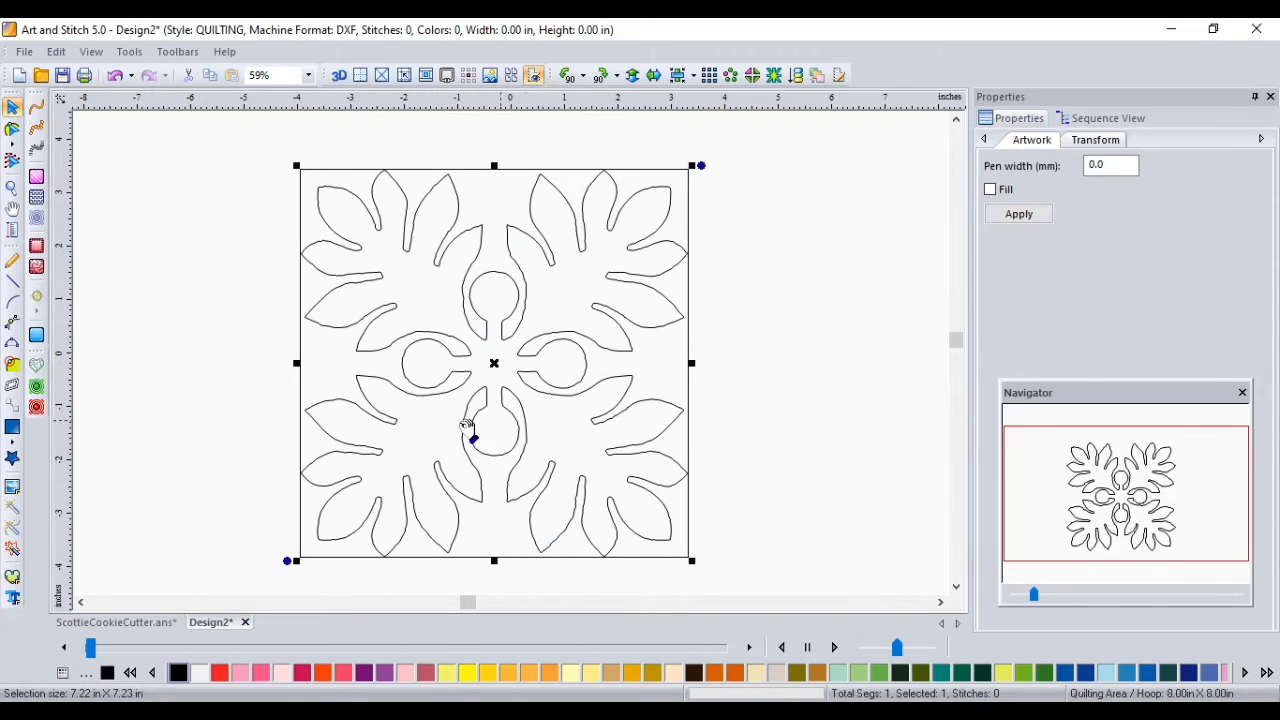
{"action": "right_click", "coordinate": [569, 291]}
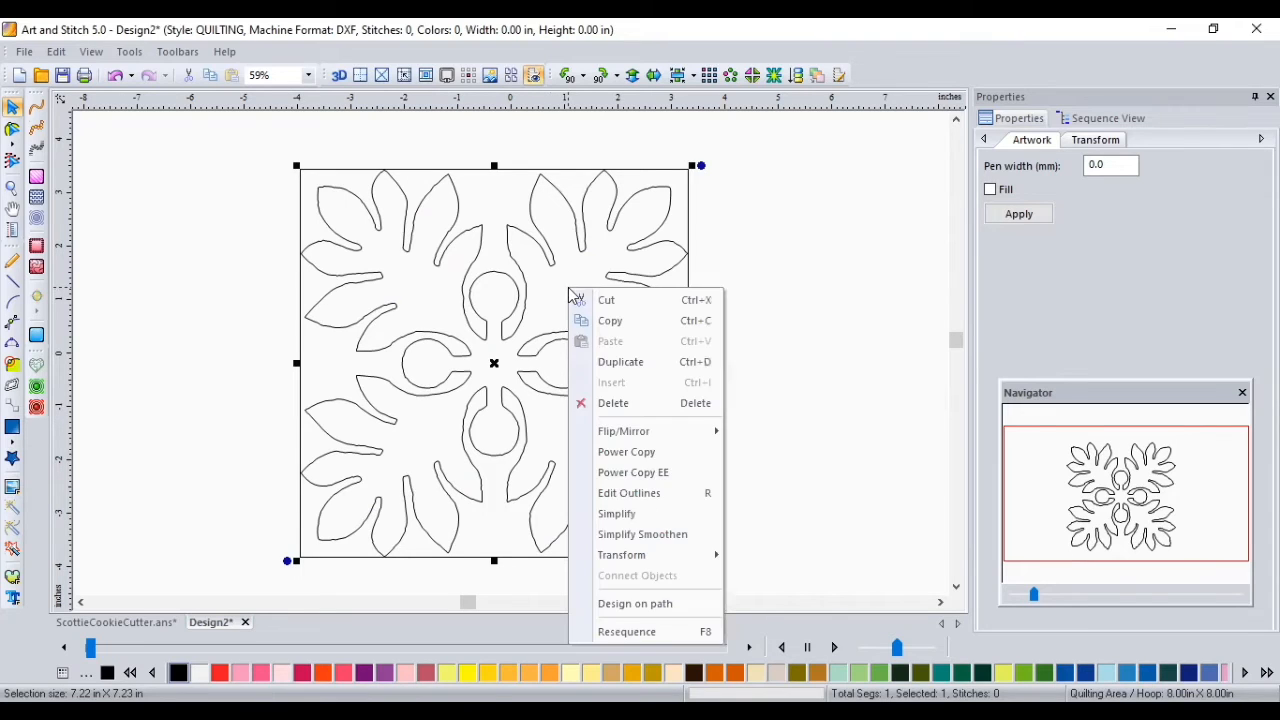
{"action": "left_click", "coordinate": [620, 543]}
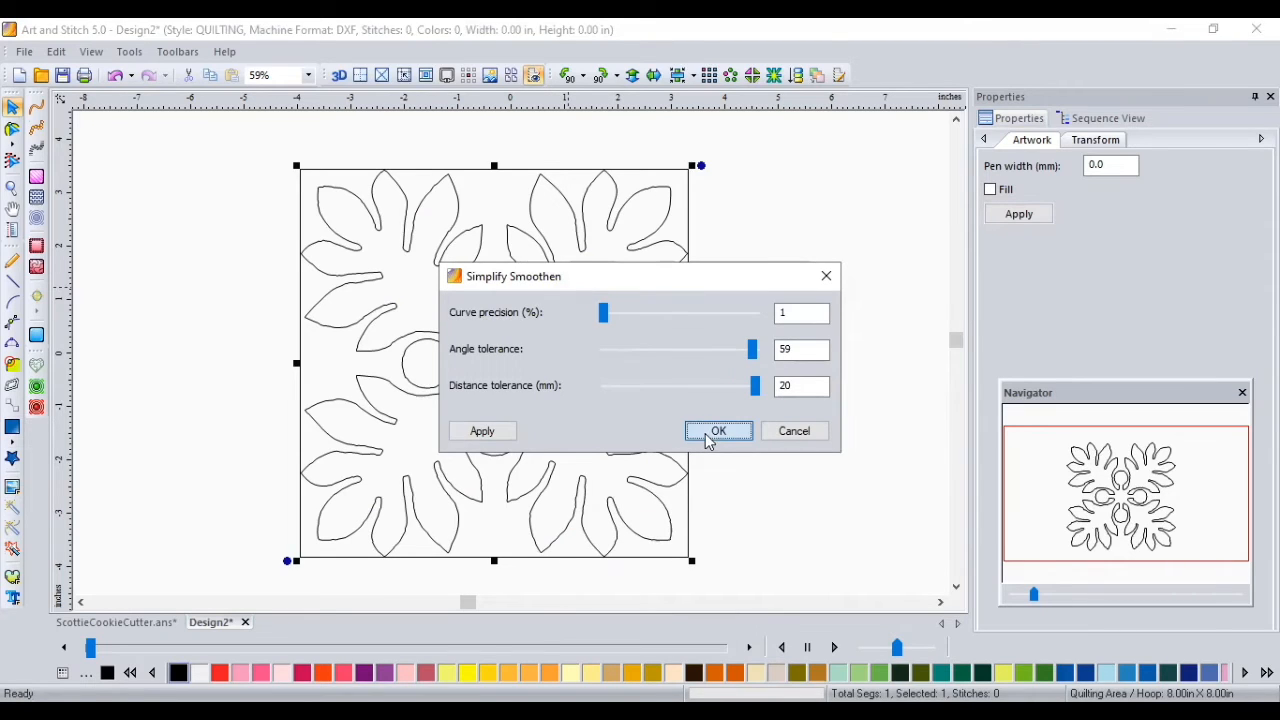
{"action": "left_click", "coordinate": [708, 440]}
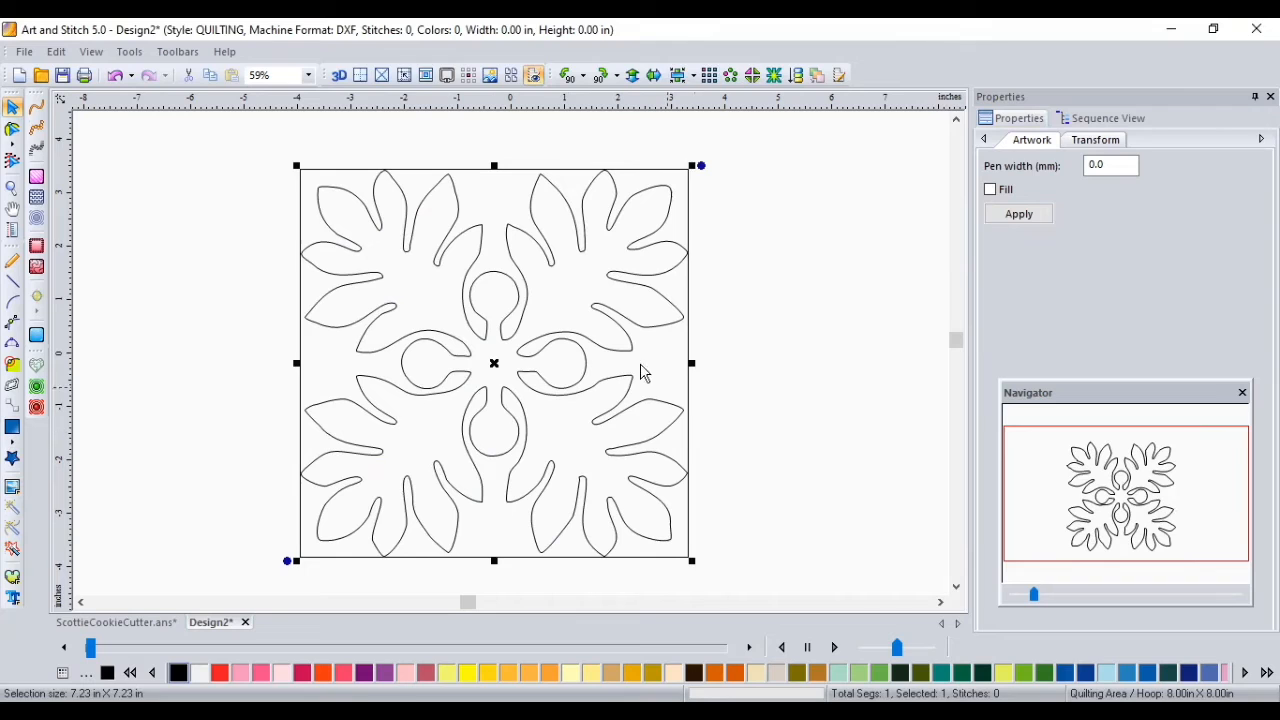
- Edit the motif's outline points and delete the duplicate point at the outermost tip of the upper-left cluster's side leaf
{"action": "left_click", "coordinate": [13, 130]}
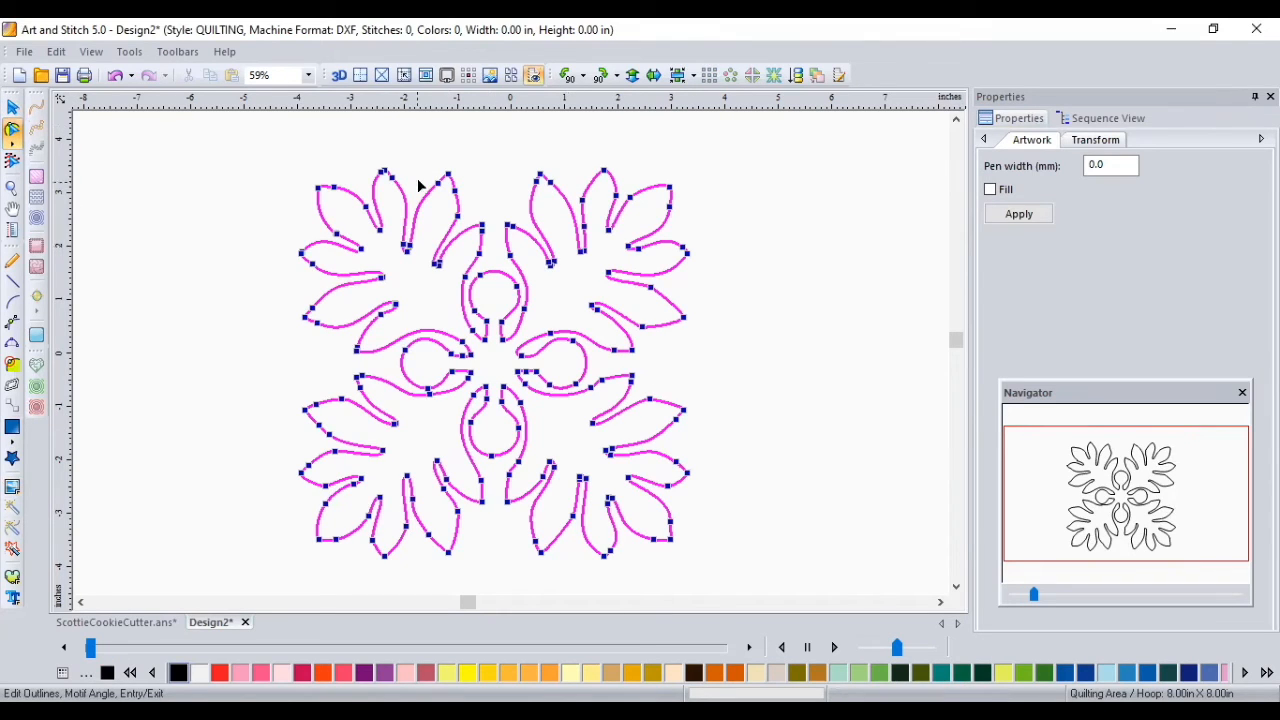
{"action": "left_click", "coordinate": [309, 76]}
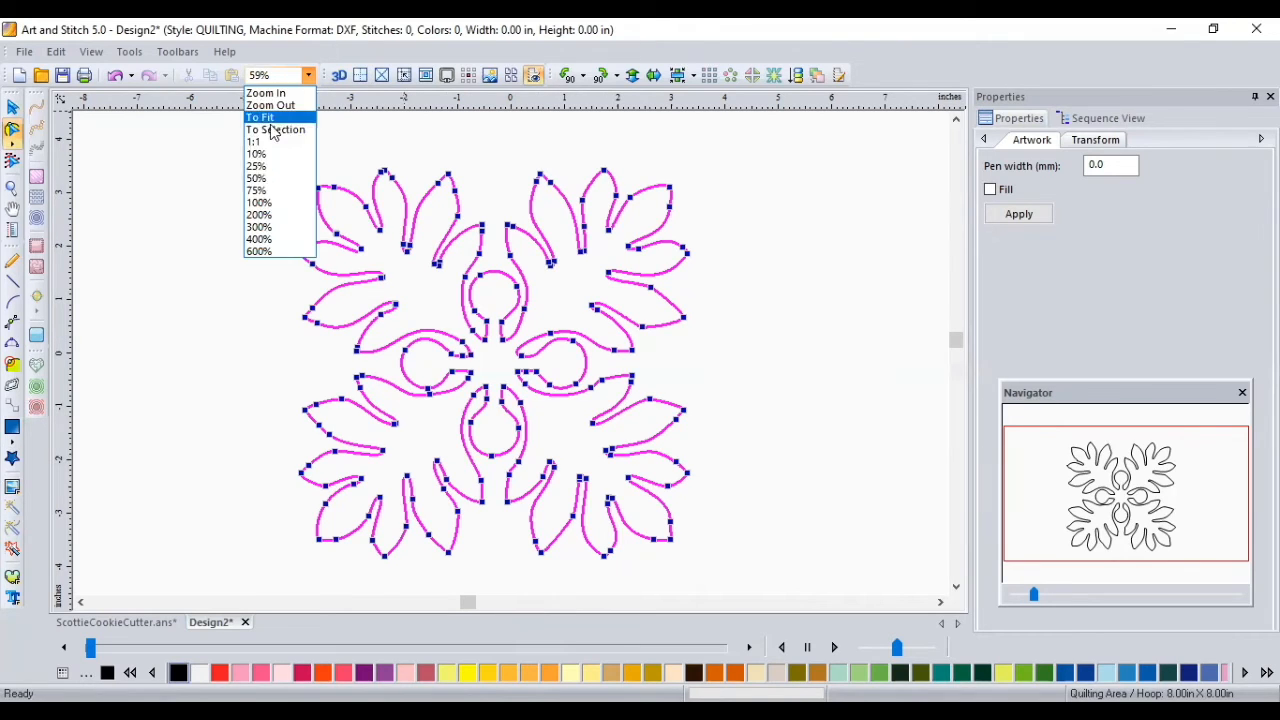
{"action": "left_click", "coordinate": [263, 188]}
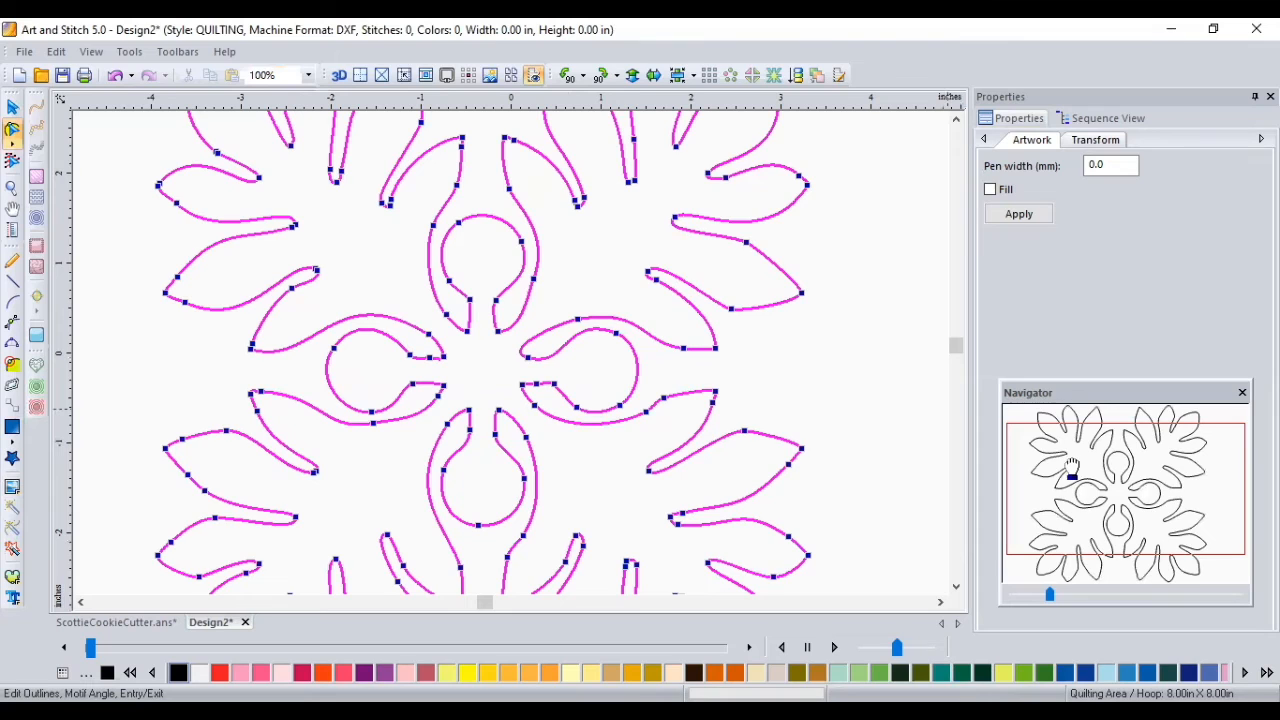
{"action": "left_click_drag", "start_coordinate": [1078, 478], "coordinate": [1061, 438]}
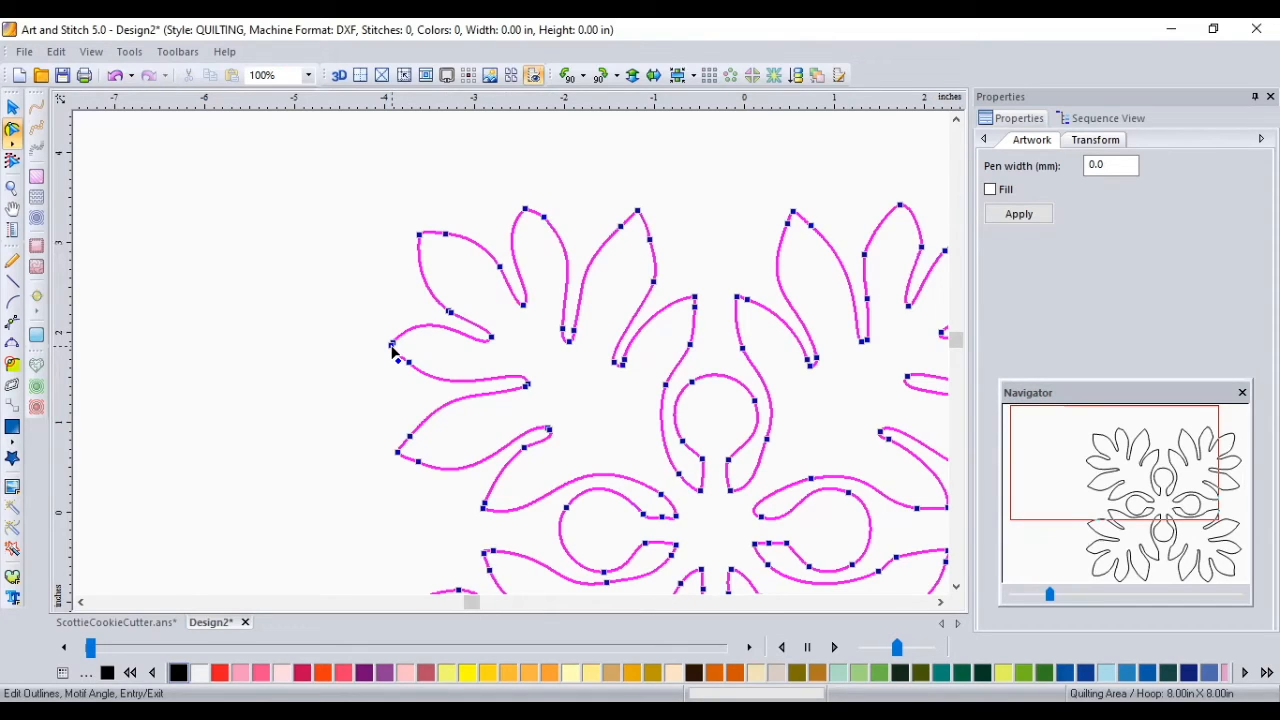
{"action": "right_click", "coordinate": [392, 348]}
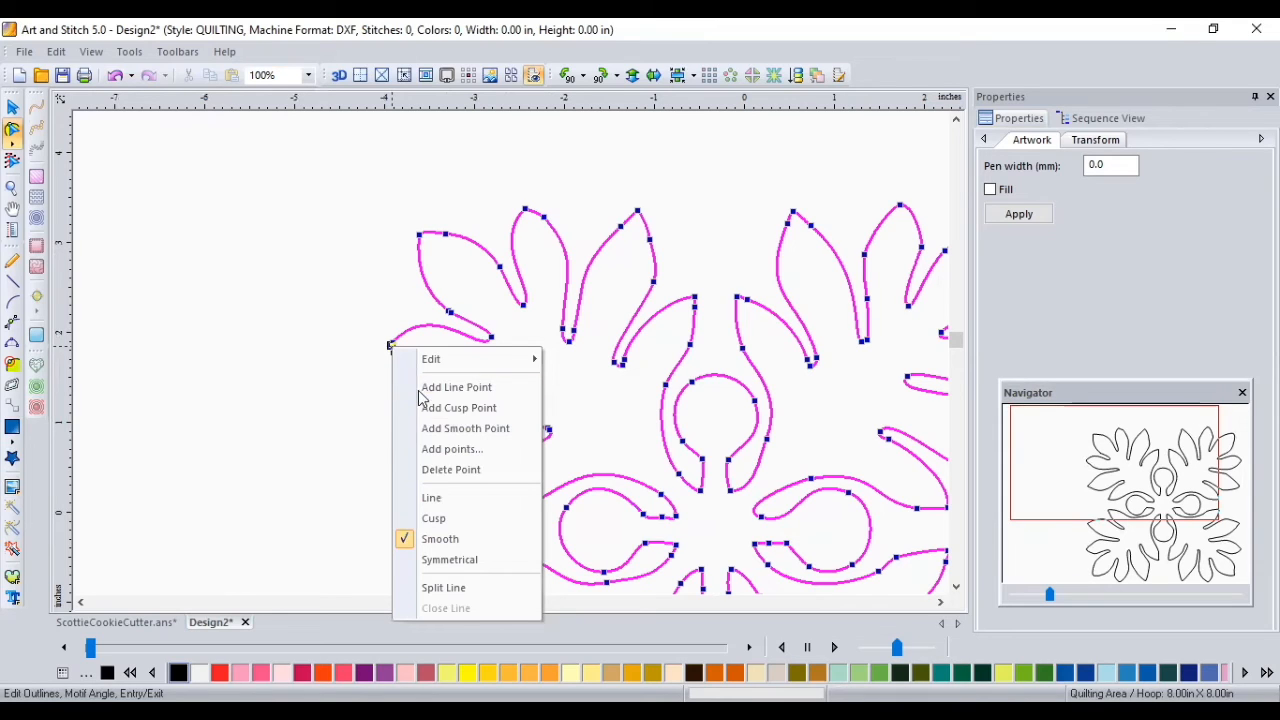
{"action": "left_click", "coordinate": [440, 469]}
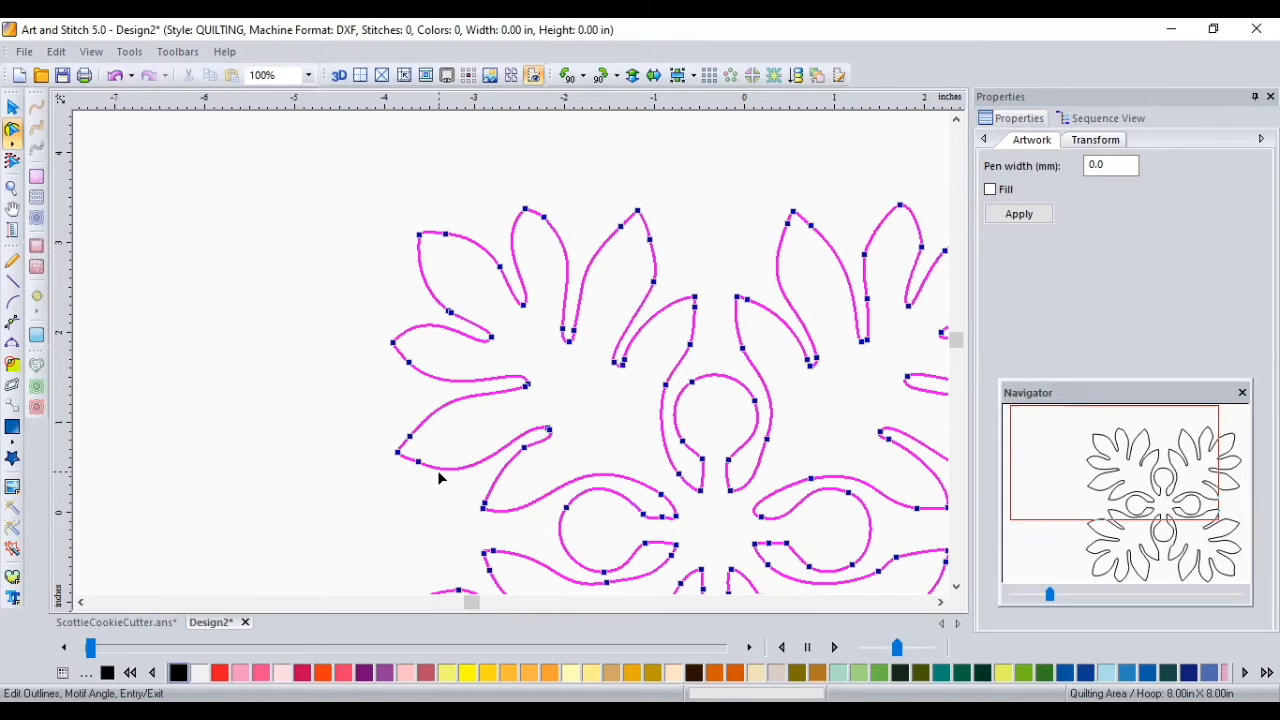
- Delete the extra points at the base of the notches beside the two inner leaves flanking the upper teardrop
{"action": "right_click", "coordinate": [621, 366]}
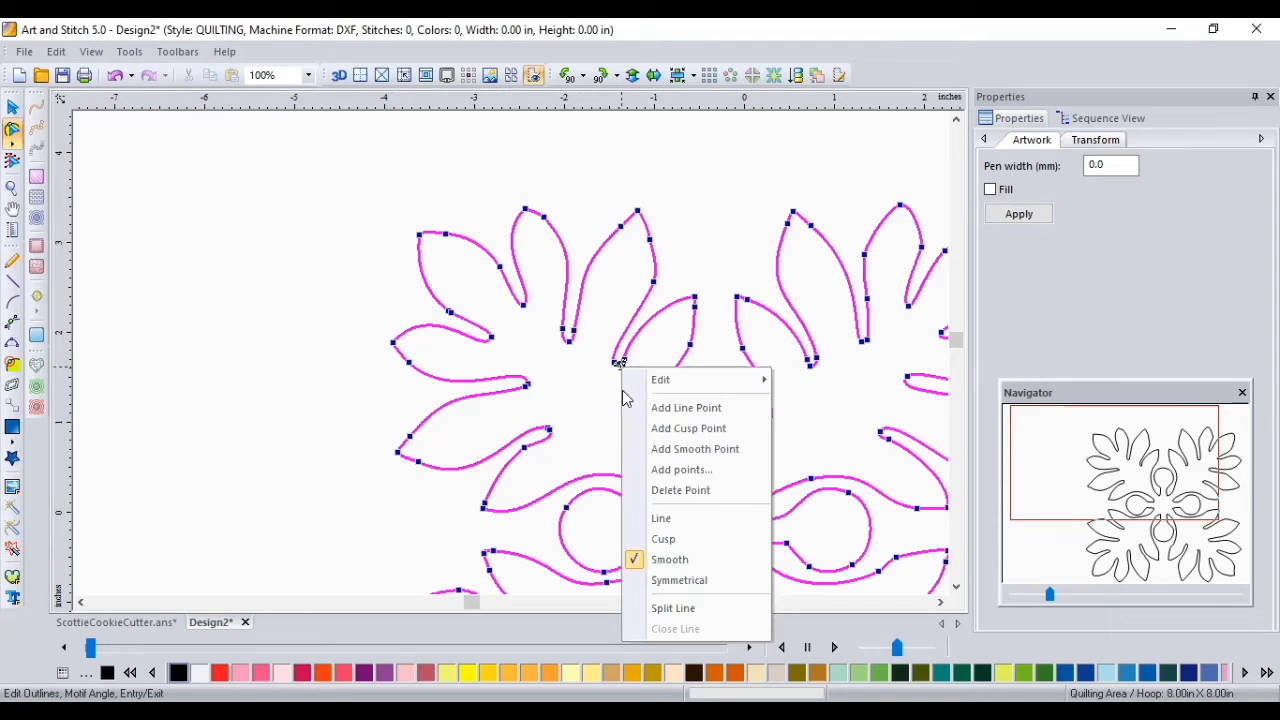
{"action": "left_click", "coordinate": [674, 494]}
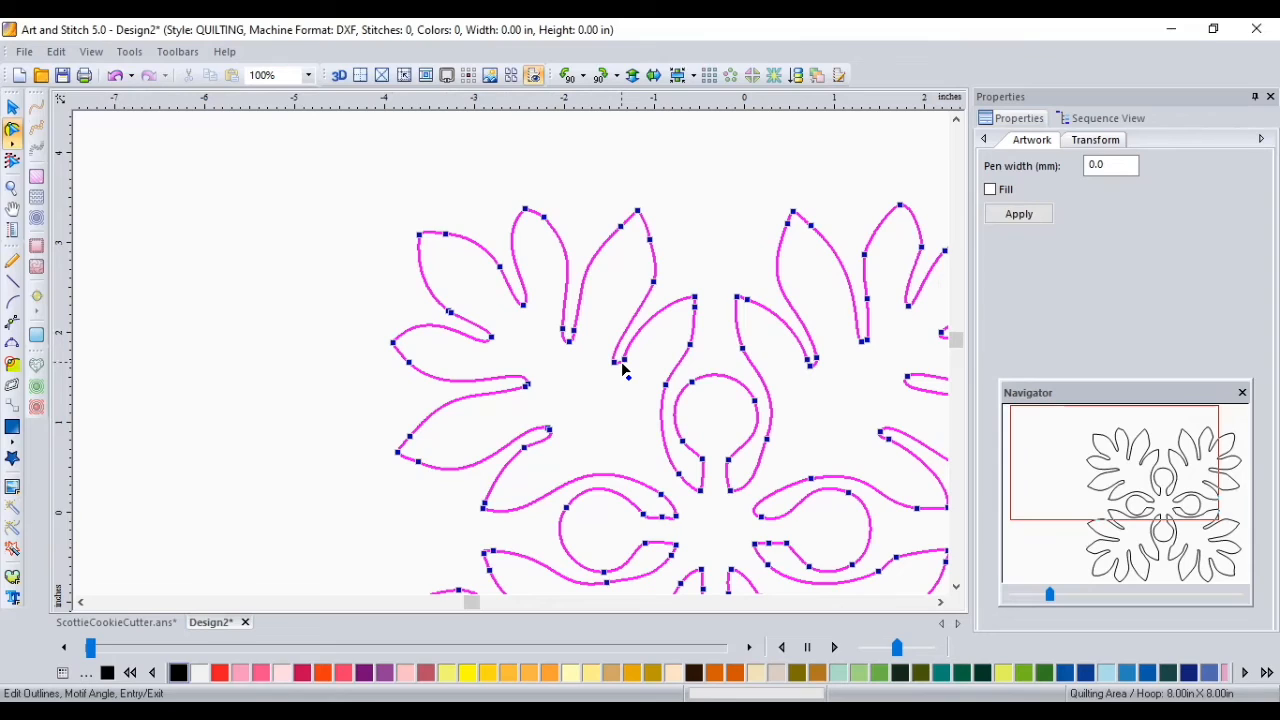
{"action": "right_click", "coordinate": [812, 368]}
{"action": "left_click", "coordinate": [823, 423]}
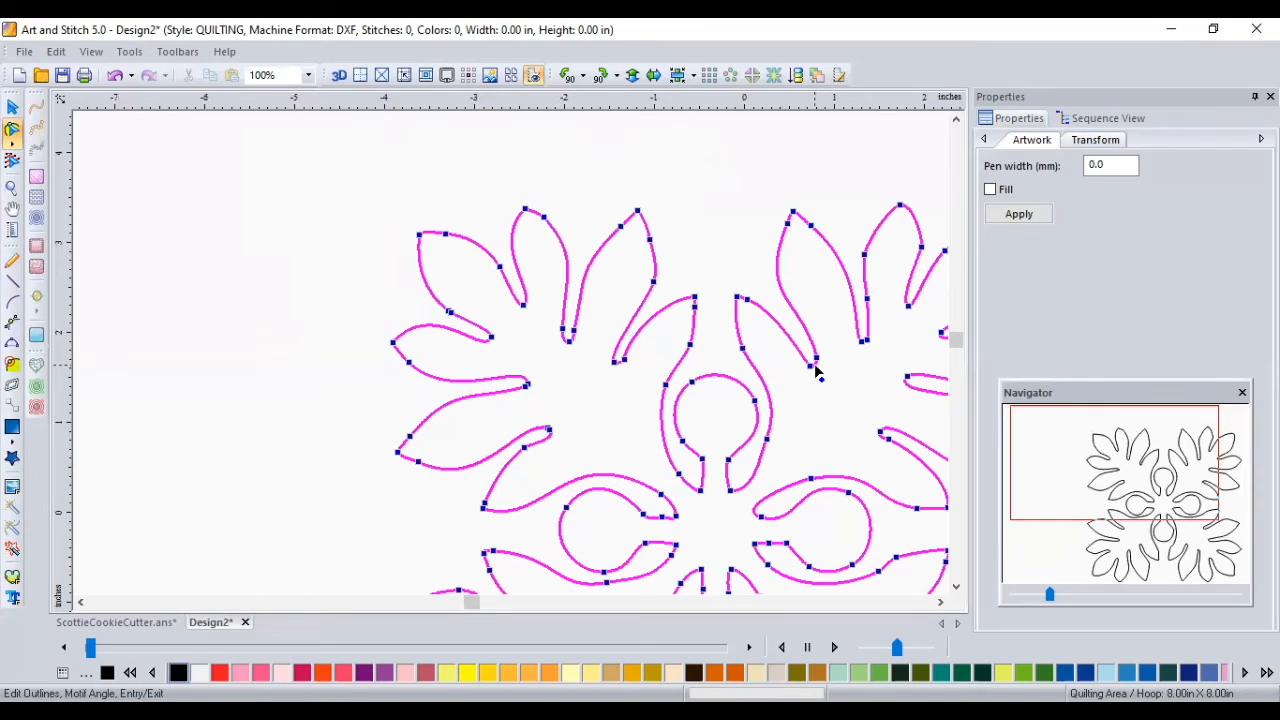
- Undo the last point change and pull the cusp point at the base of the upper-left inner leaf's notch slightly outward
{"action": "key", "text": "ctrl+z"}
{"action": "right_click", "coordinate": [613, 362]}
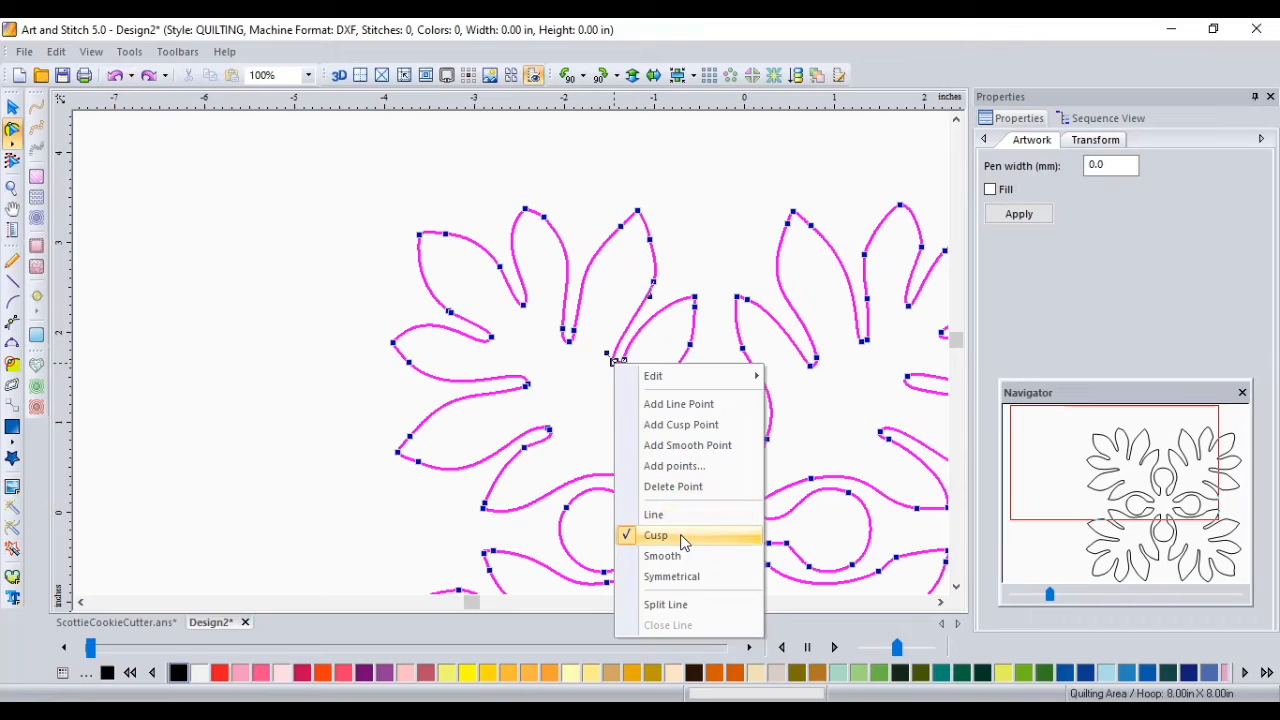
{"action": "left_click", "coordinate": [600, 382]}
{"action": "left_click", "coordinate": [614, 363]}
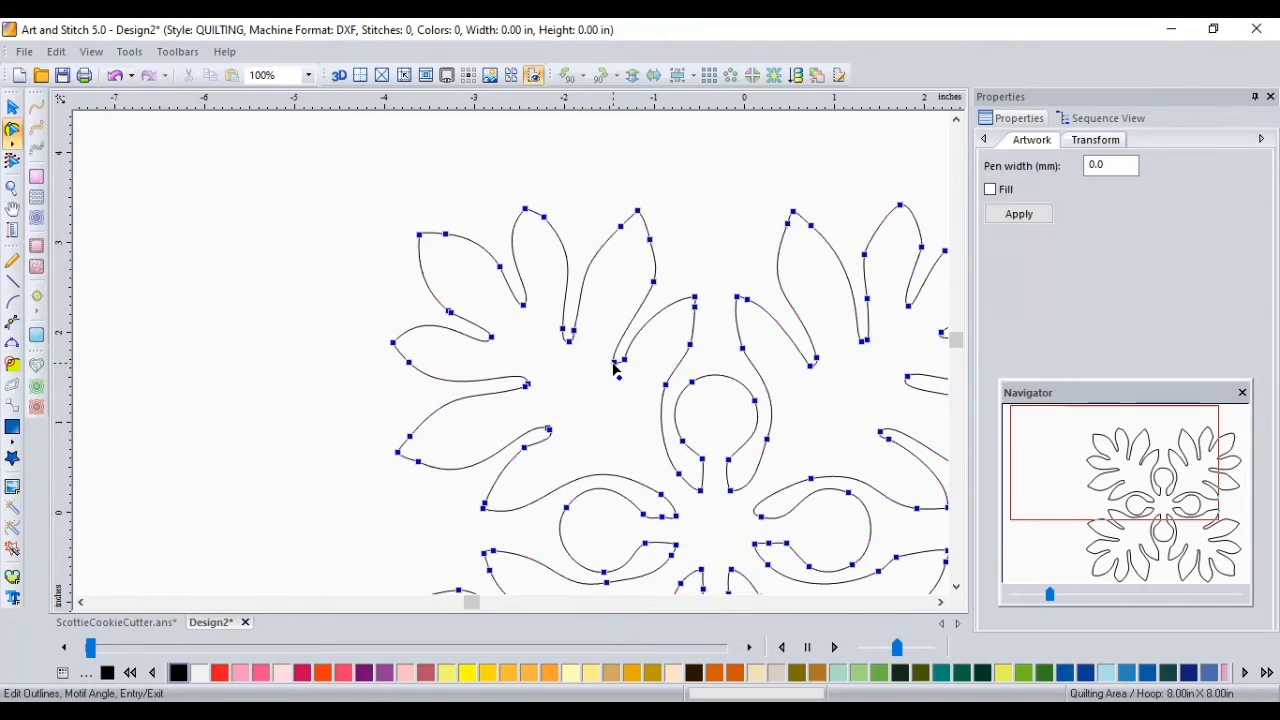
{"action": "left_click", "coordinate": [614, 363]}
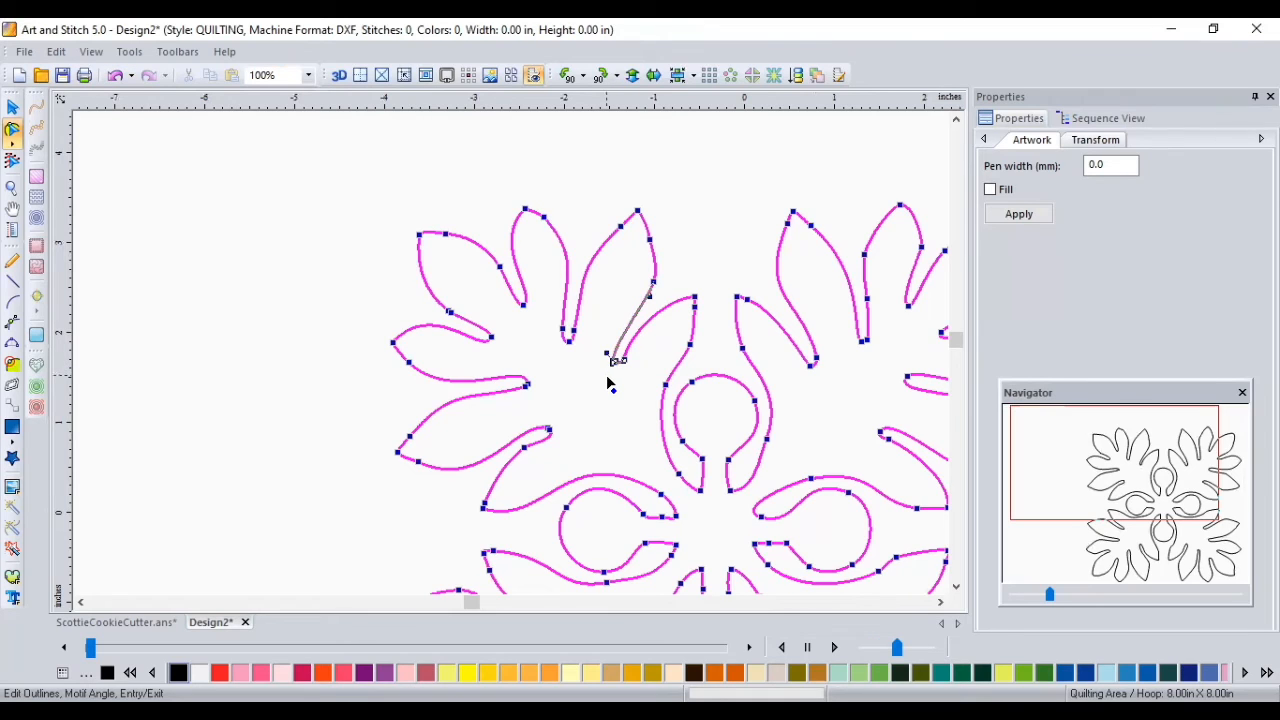
{"action": "left_click", "coordinate": [603, 377]}
{"action": "left_click_drag", "start_coordinate": [614, 363], "coordinate": [594, 378]}
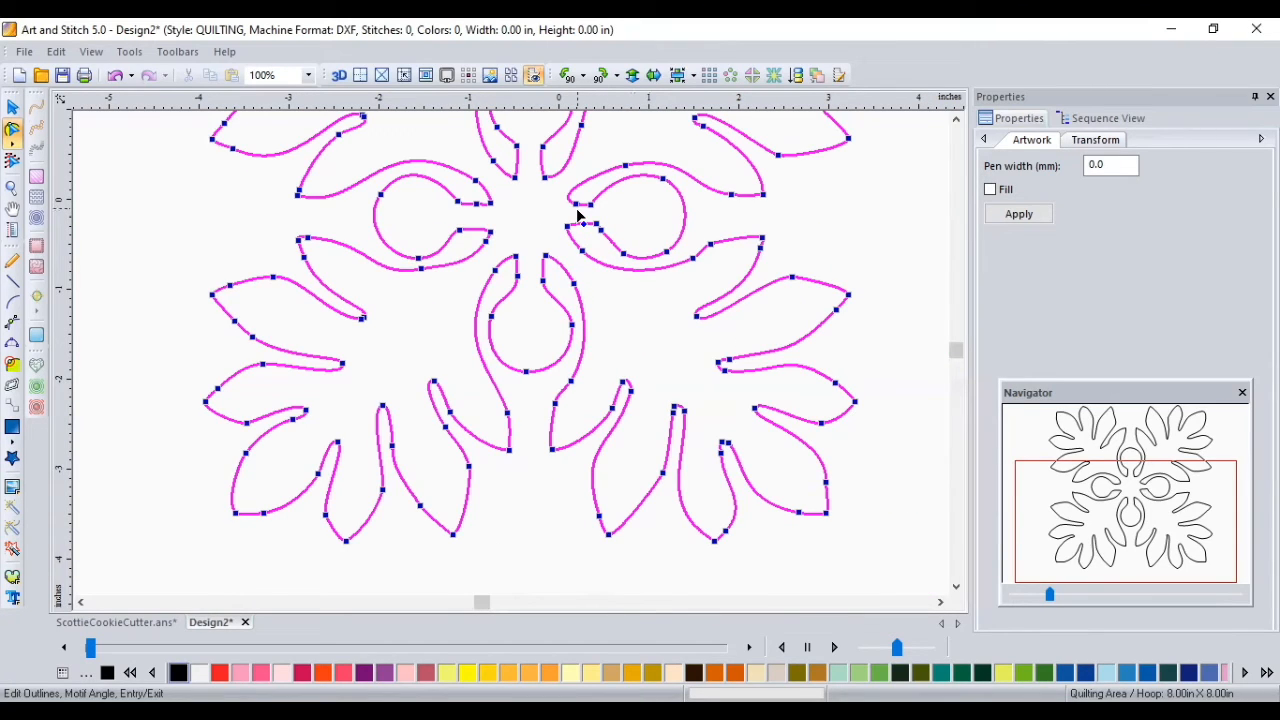
- Move the upper neck points of the right-hand teardrop into line toward the motif's centre and delete the redundant point on its lower neck
{"action": "left_click_drag", "start_coordinate": [577, 205], "coordinate": [569, 207]}
{"action": "left_click", "coordinate": [589, 207]}
{"action": "left_click", "coordinate": [565, 207]}
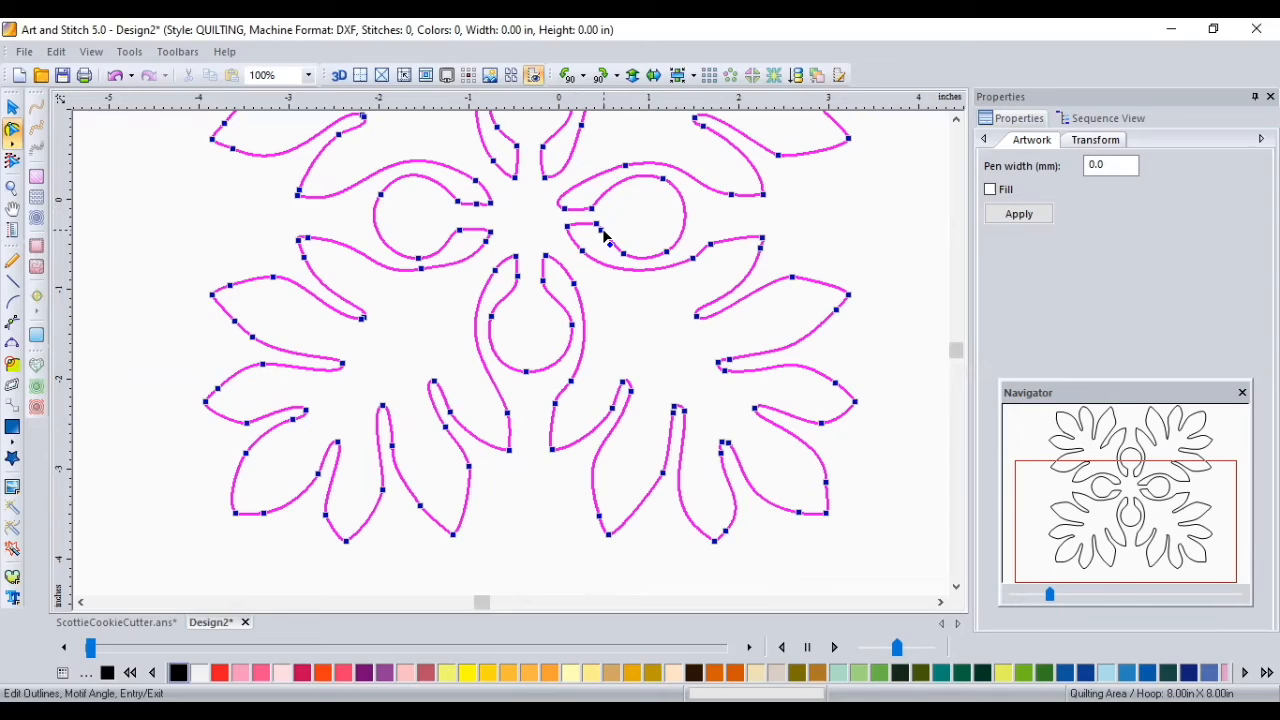
{"action": "right_click", "coordinate": [600, 231]}
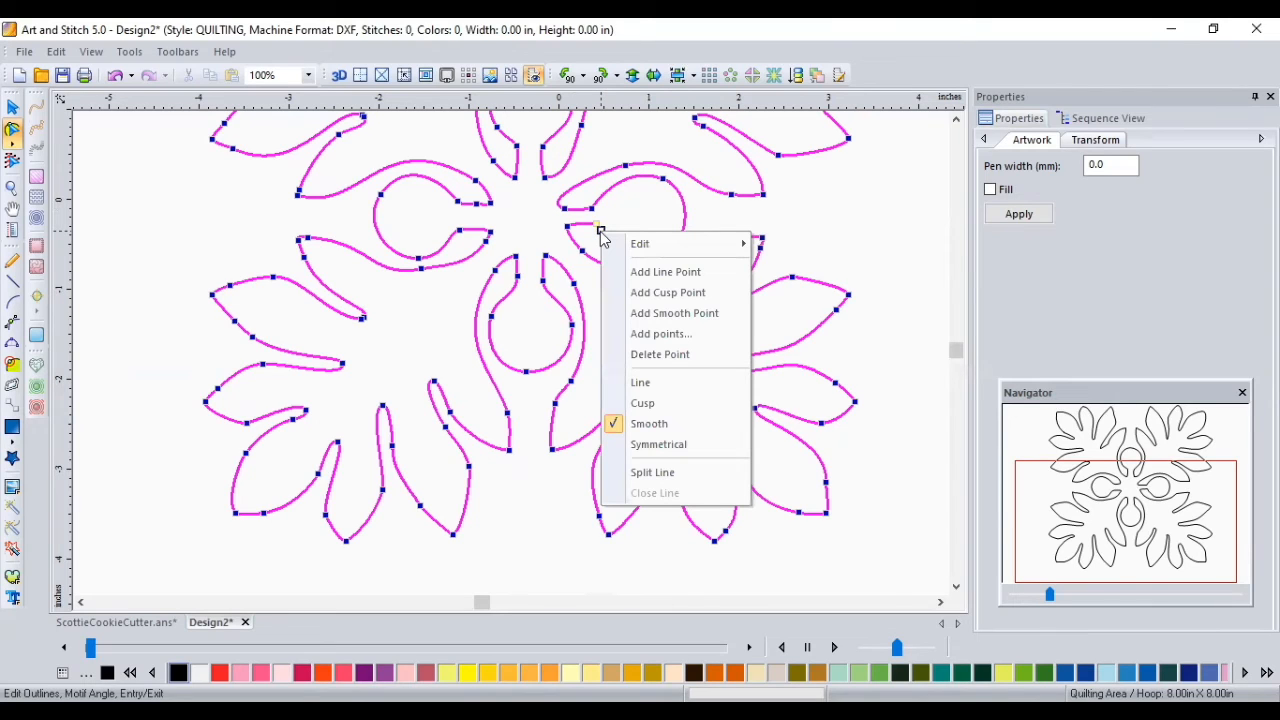
{"action": "left_click", "coordinate": [652, 356]}
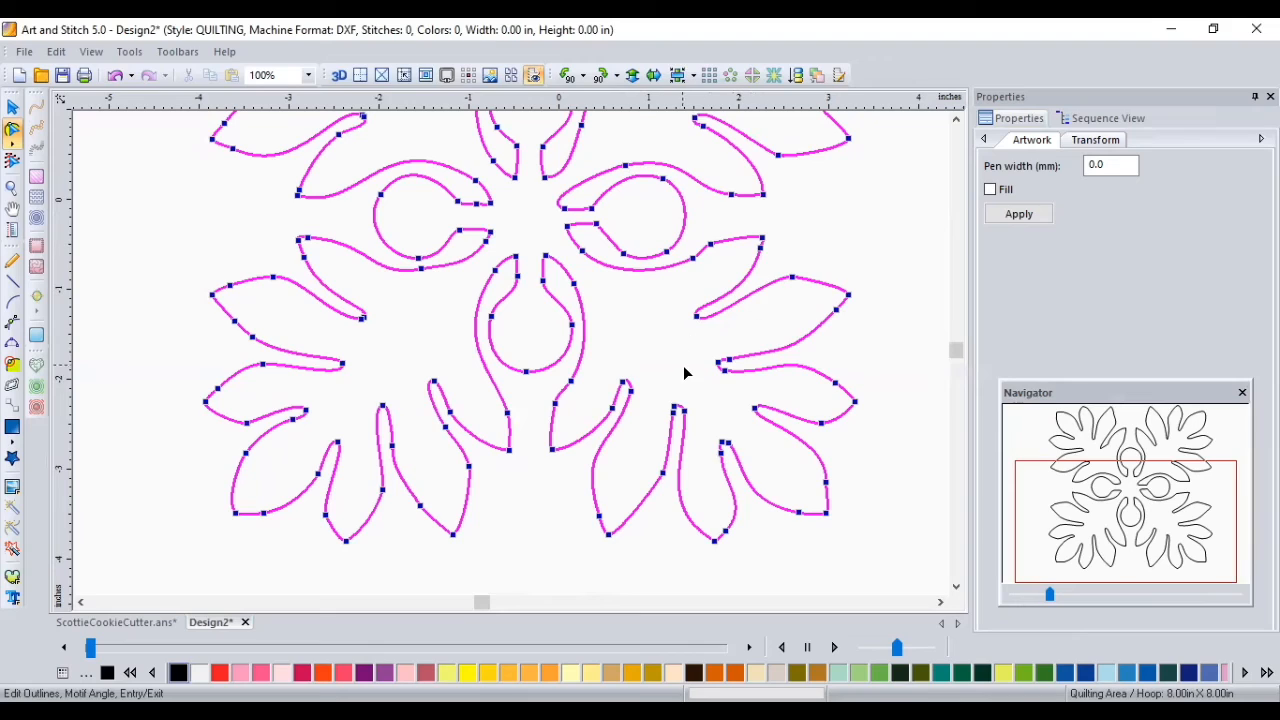
- Delete the extra smooth point at the inner end of the notch between the lower-right cluster's bottommost leaf and corner leaf
{"action": "right_click", "coordinate": [727, 443]}
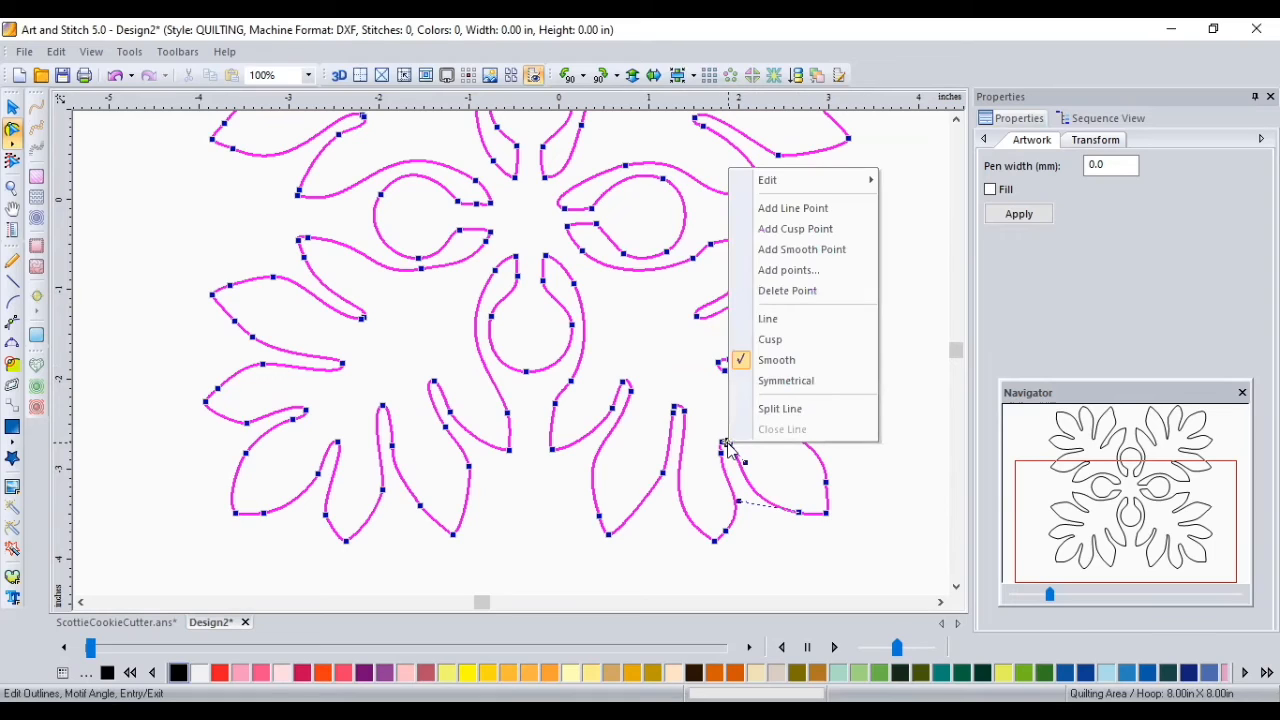
{"action": "left_click", "coordinate": [766, 293]}
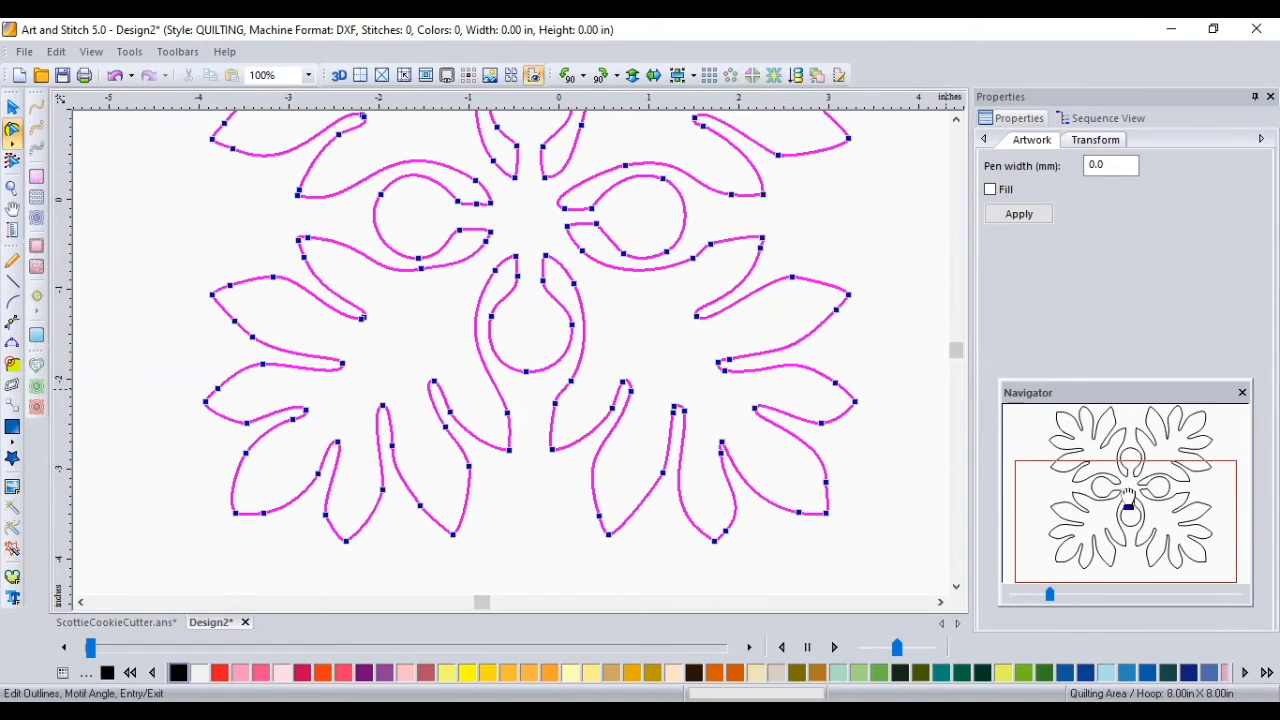
{"action": "left_click_drag", "start_coordinate": [1168, 510], "coordinate": [1133, 466]}
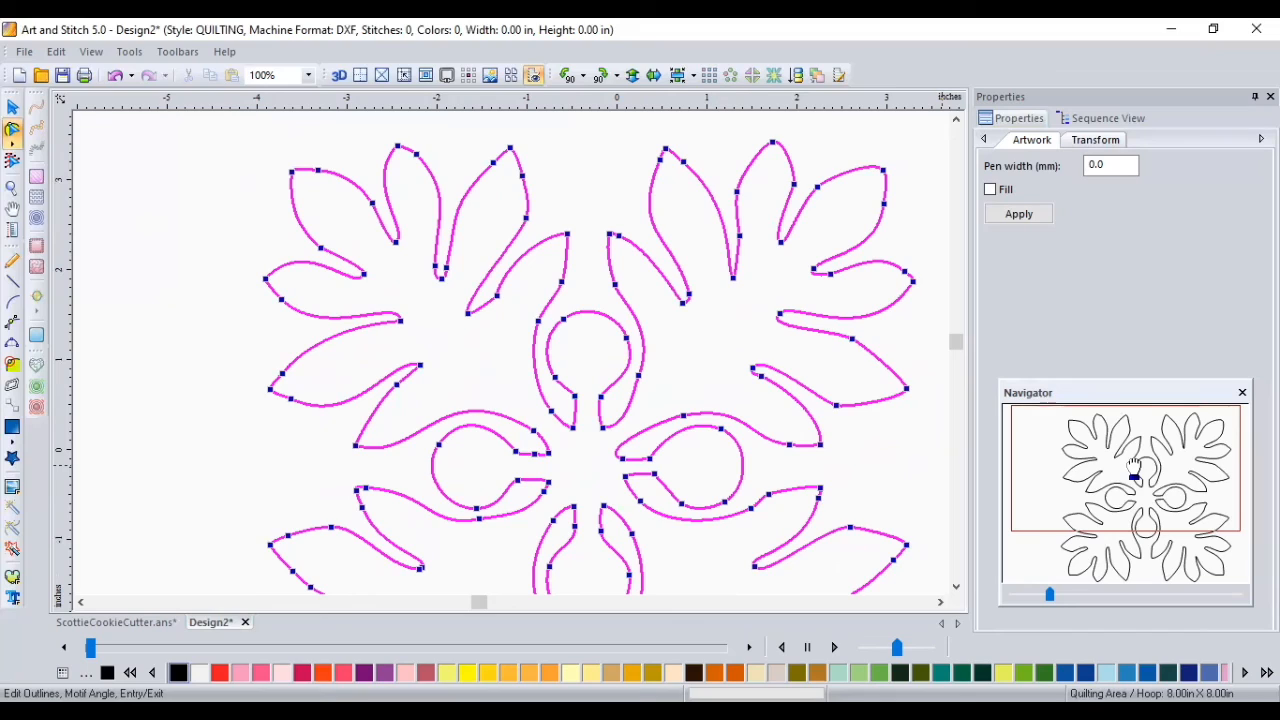
- Finish editing the outline points and centre the whole motif on the quilting area
{"action": "left_click", "coordinate": [12, 110]}
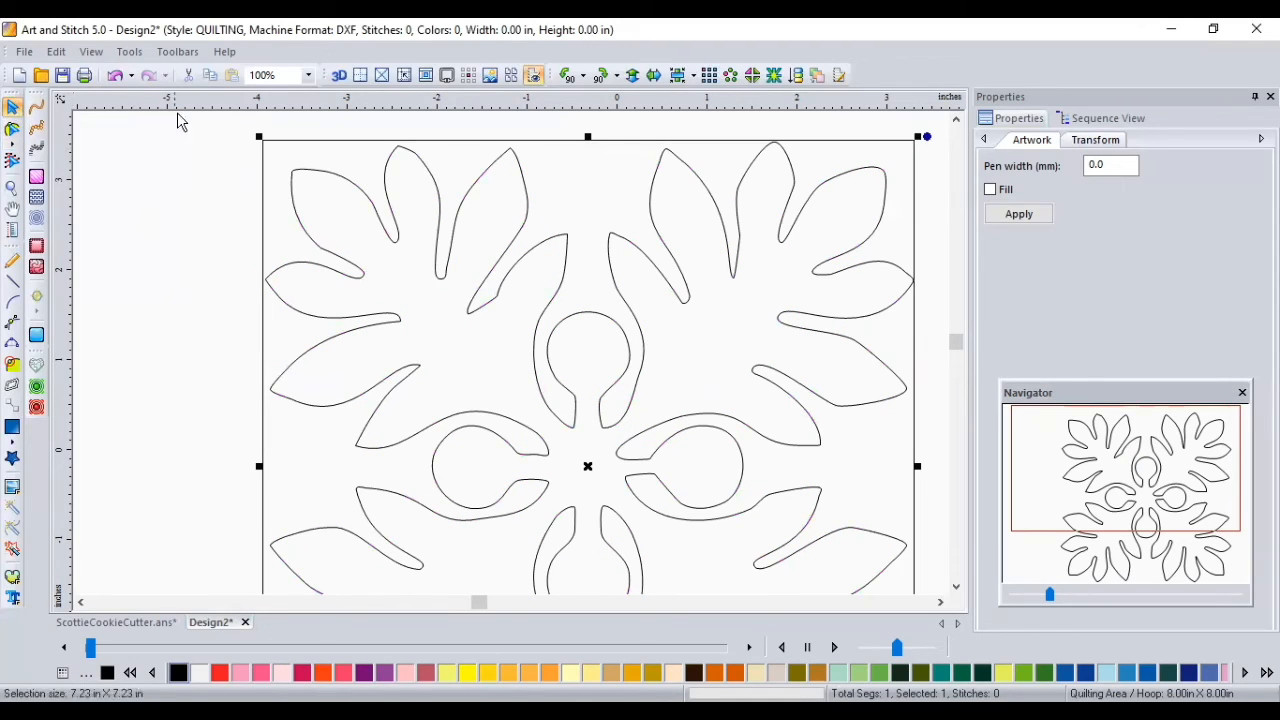
{"action": "left_click", "coordinate": [677, 77]}
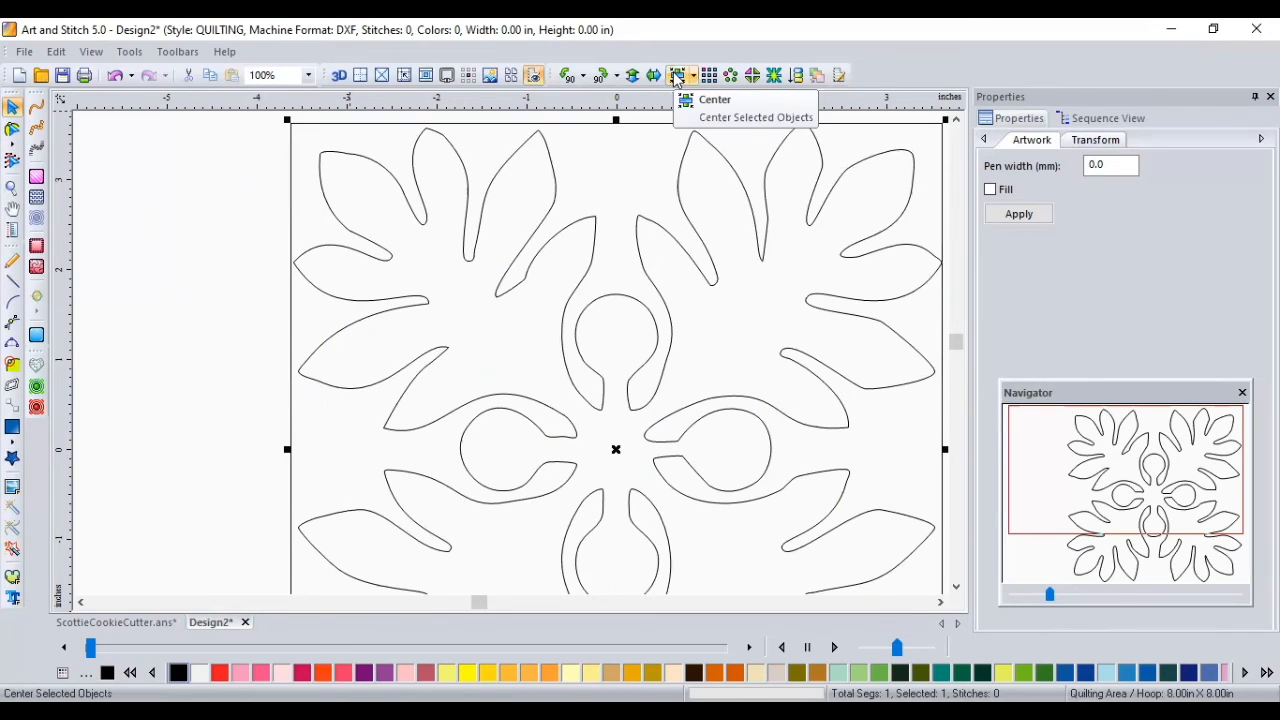
{"action": "key", "text": "0"}
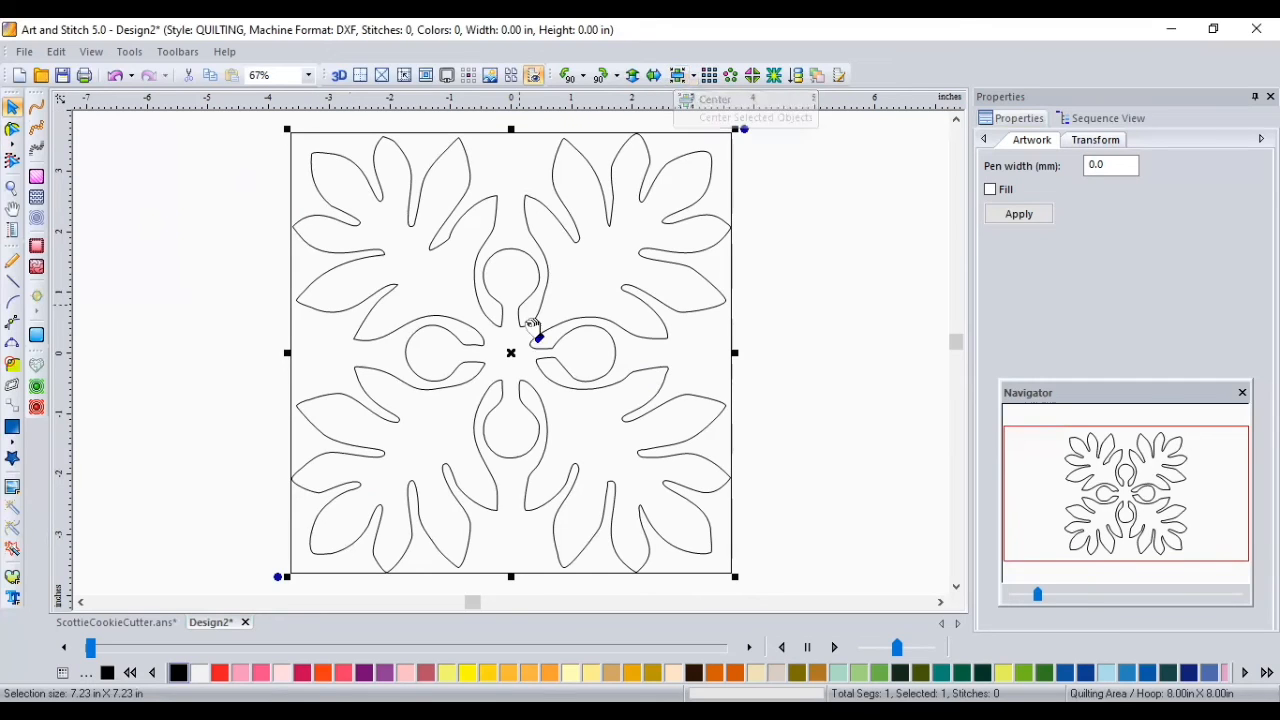
- Apply Simplify Smoothen to the motif with curve precision 1%, angle tolerance 59 and distance tolerance 20 mm
{"action": "right_click", "coordinate": [591, 277]}
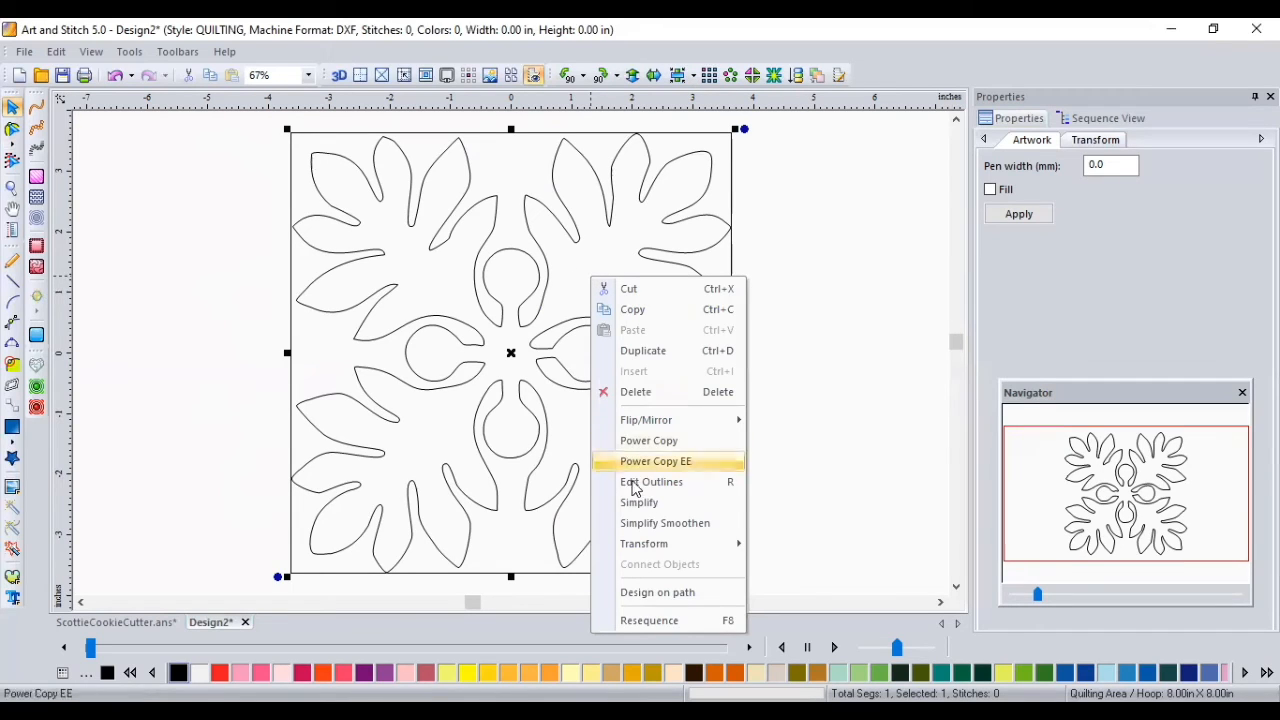
{"action": "left_click", "coordinate": [638, 524]}
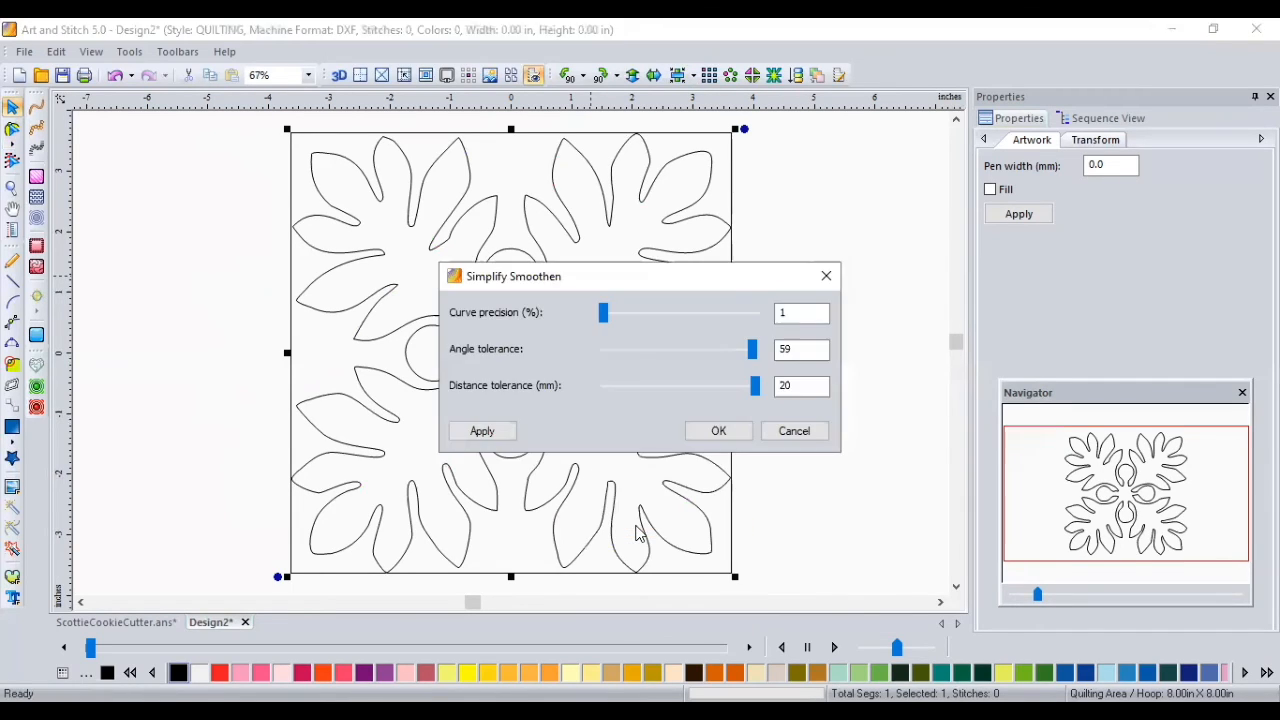
{"action": "left_click", "coordinate": [720, 431]}
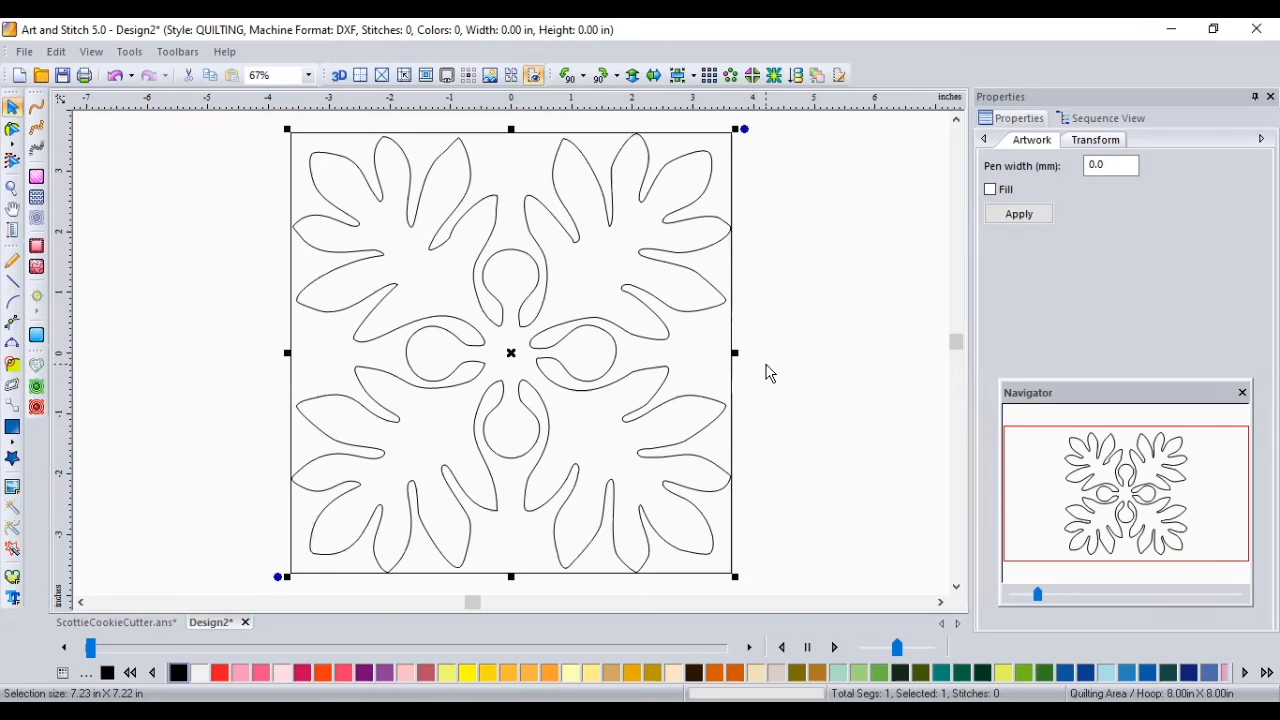
- Convert the motif outline to run stitches and simulate the sewing to check the stitch path
{"action": "left_click", "coordinate": [40, 110]}
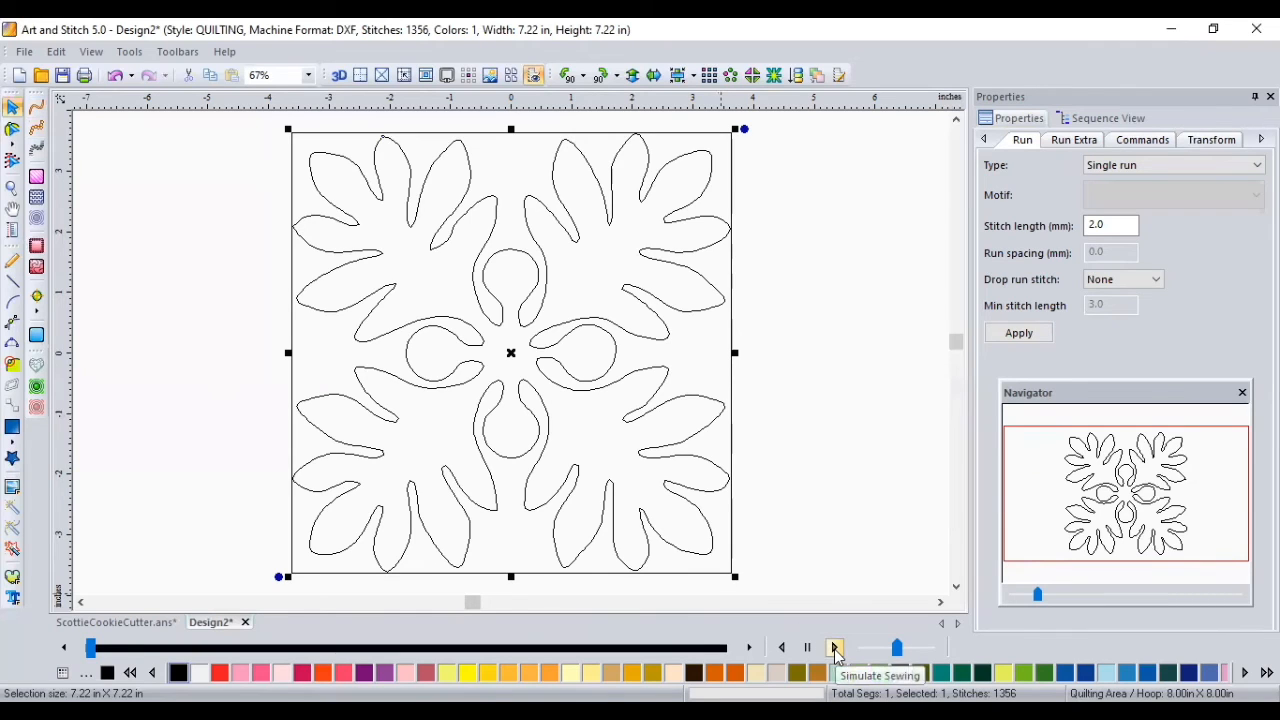
{"action": "left_click", "coordinate": [836, 648]}
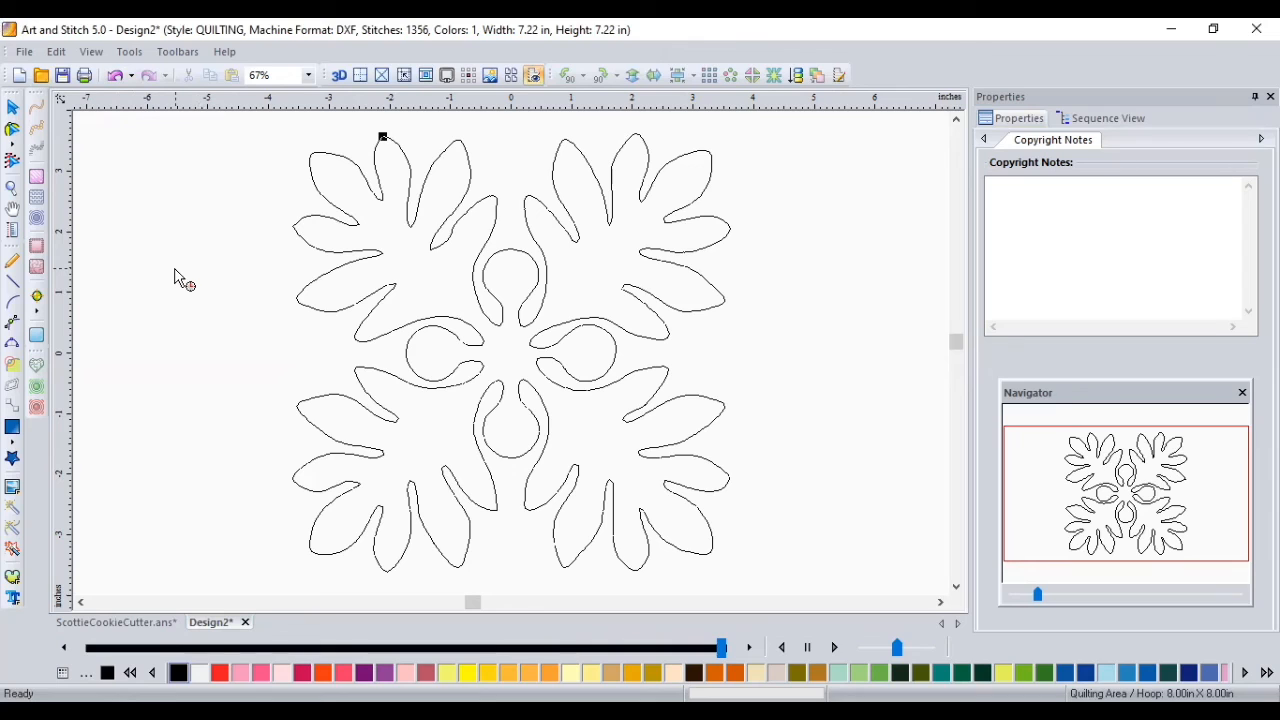
- Reselect the stitched motif and turn it back into vector artwork
{"action": "left_click", "coordinate": [11, 114]}
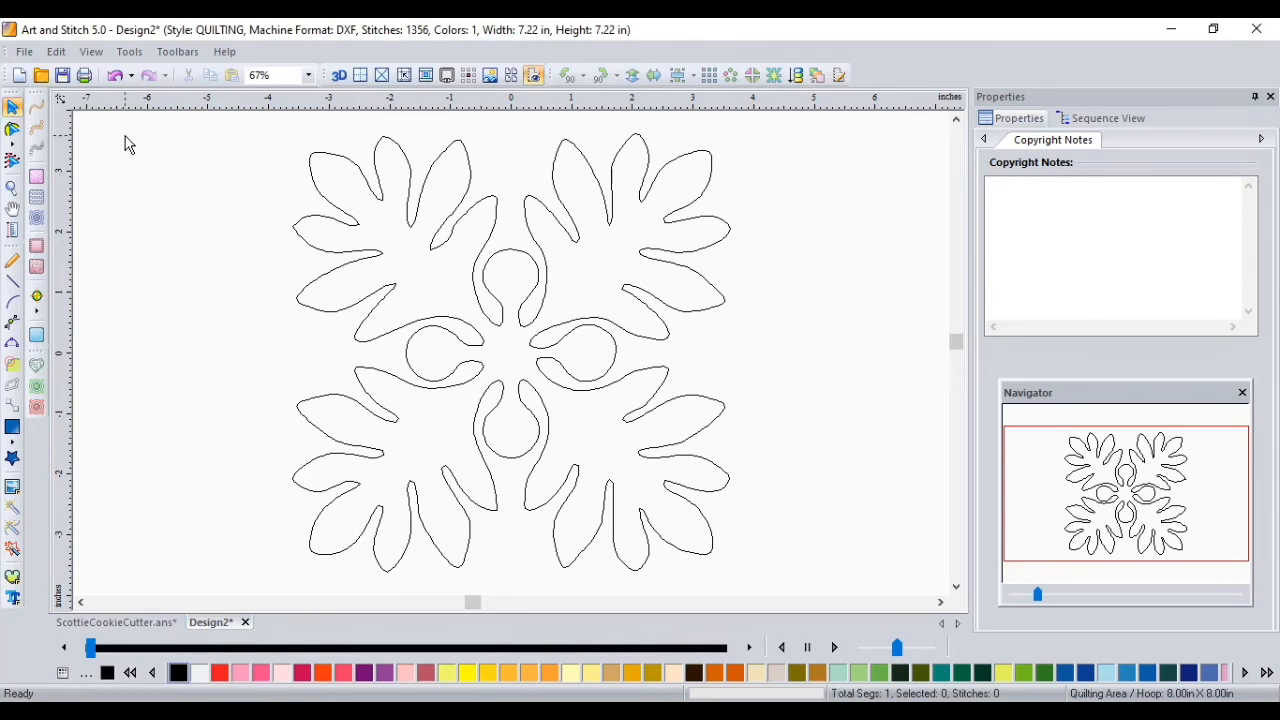
{"action": "left_click", "coordinate": [319, 164]}
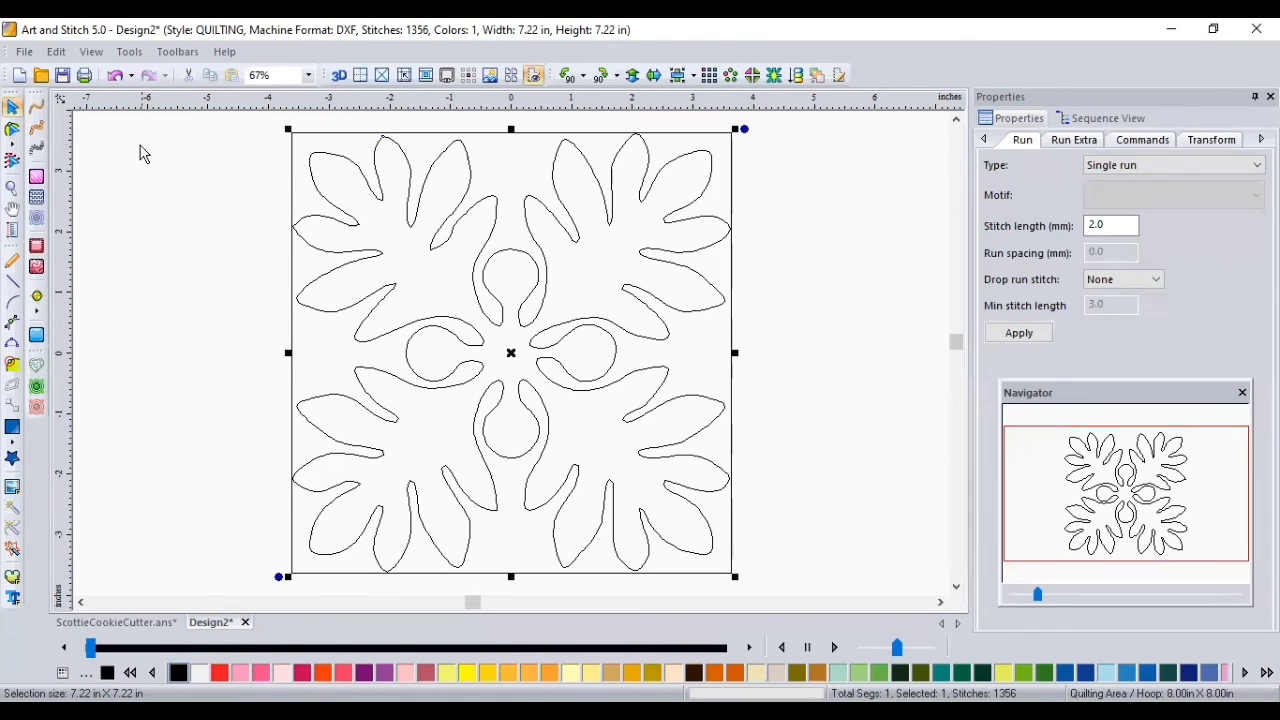
{"action": "left_click", "coordinate": [36, 336]}
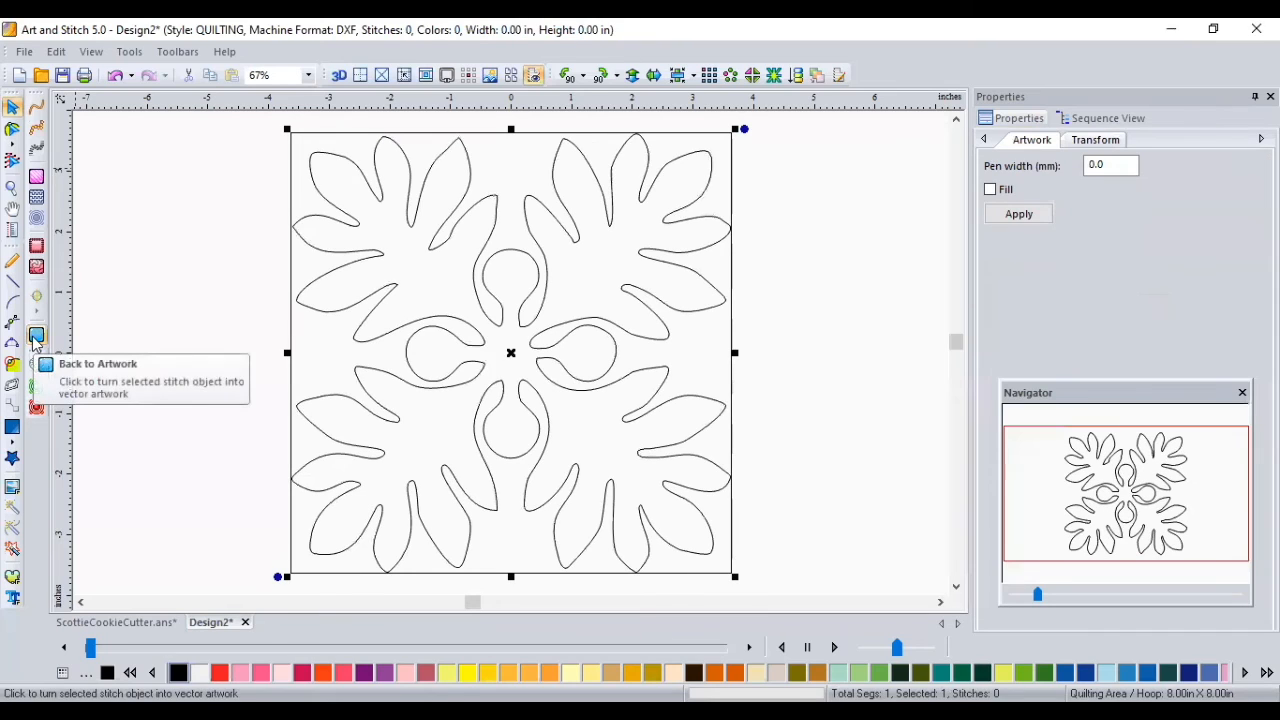
- Save the design as BaltiHBlock in Art and Stitch (ANS) format on the ARTNSTITCH (E:) drive
{"action": "left_click", "coordinate": [25, 57]}
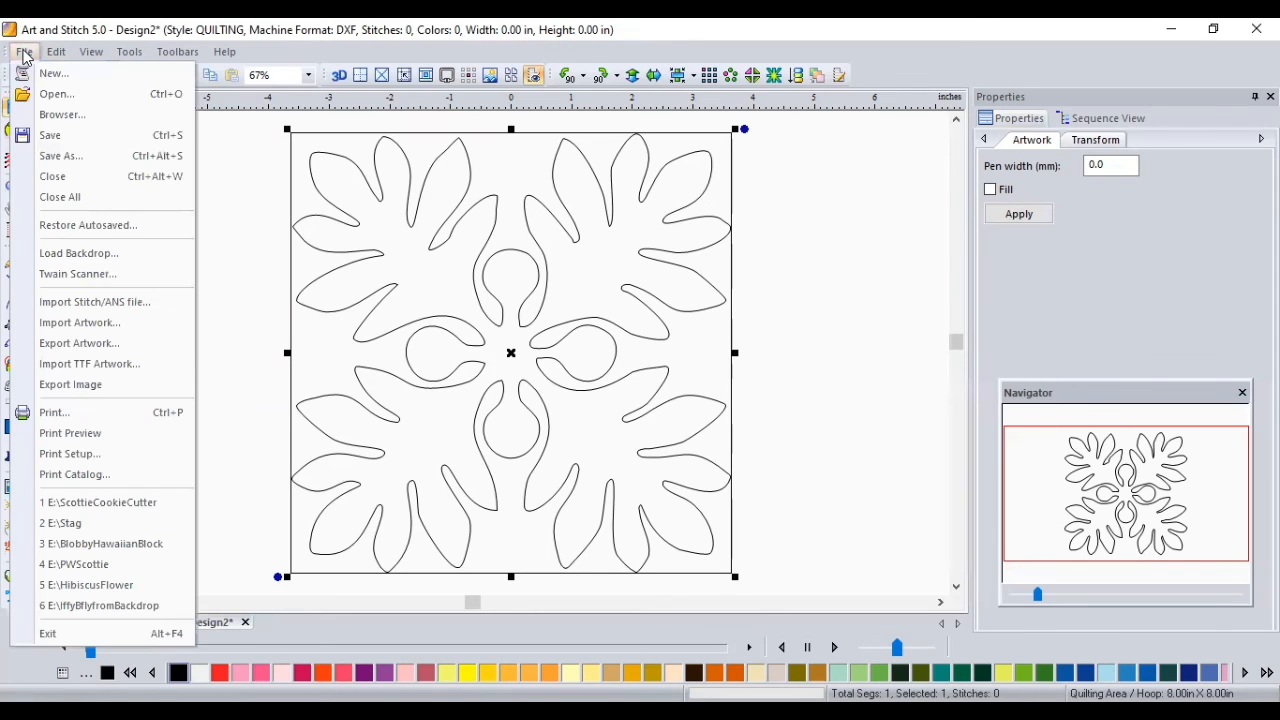
{"action": "left_click", "coordinate": [55, 158]}
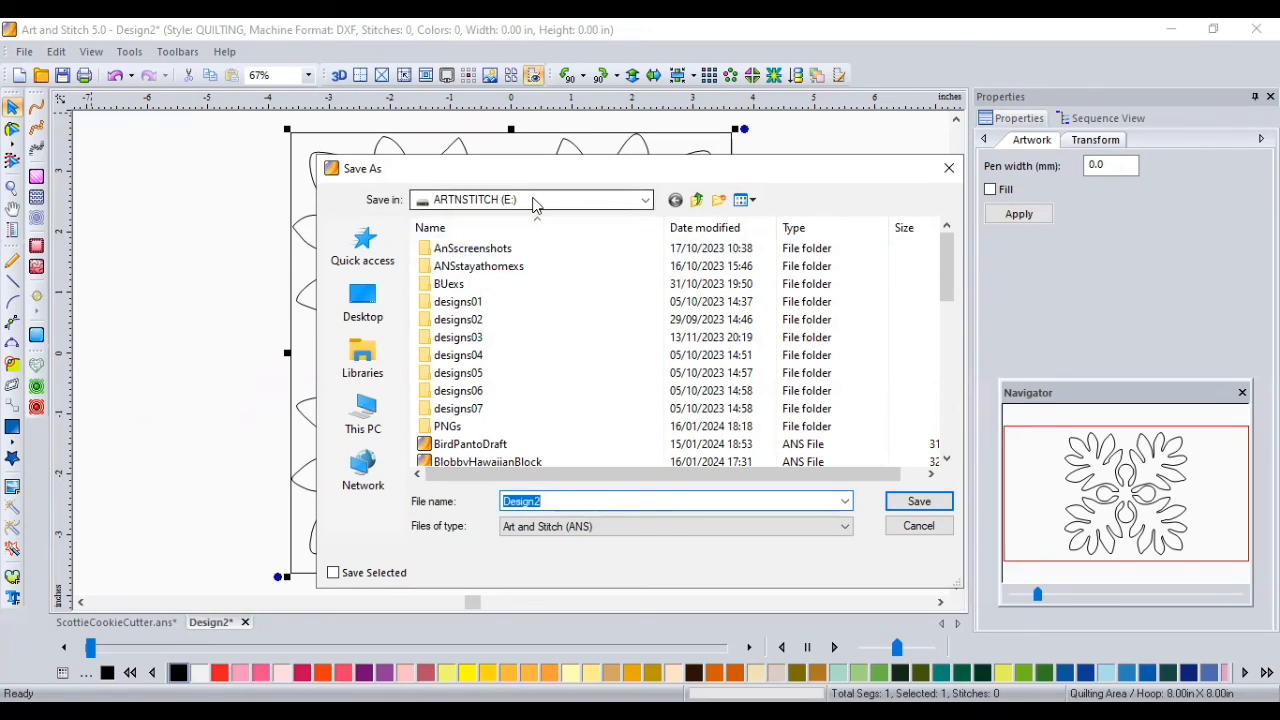
{"action": "type", "text": "Balti"}
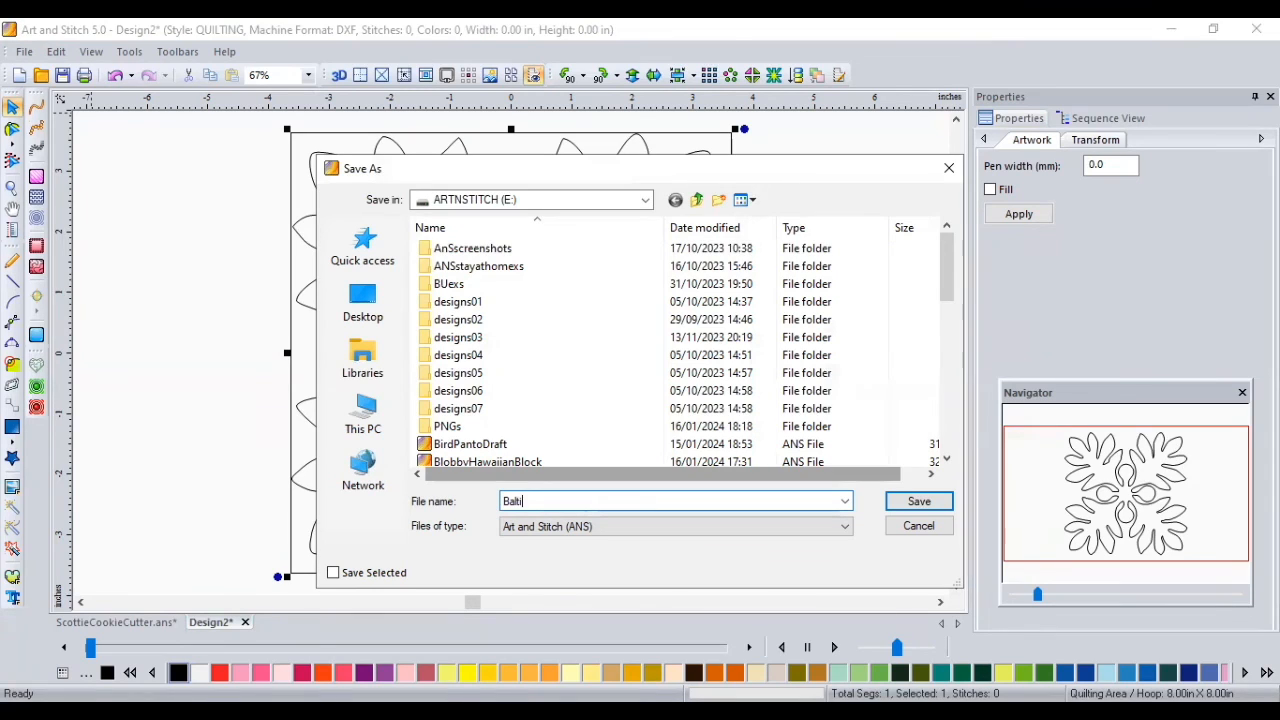
{"action": "type", "text": "HBlock"}
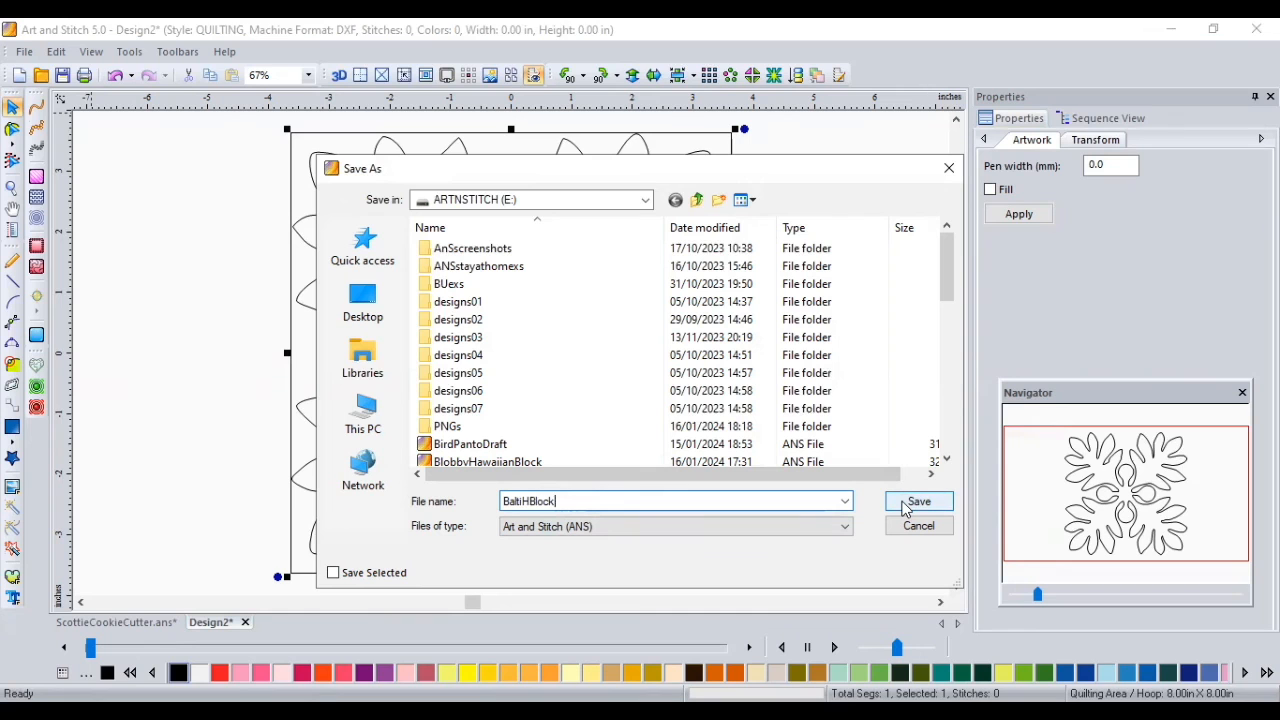
{"action": "left_click", "coordinate": [918, 501]}
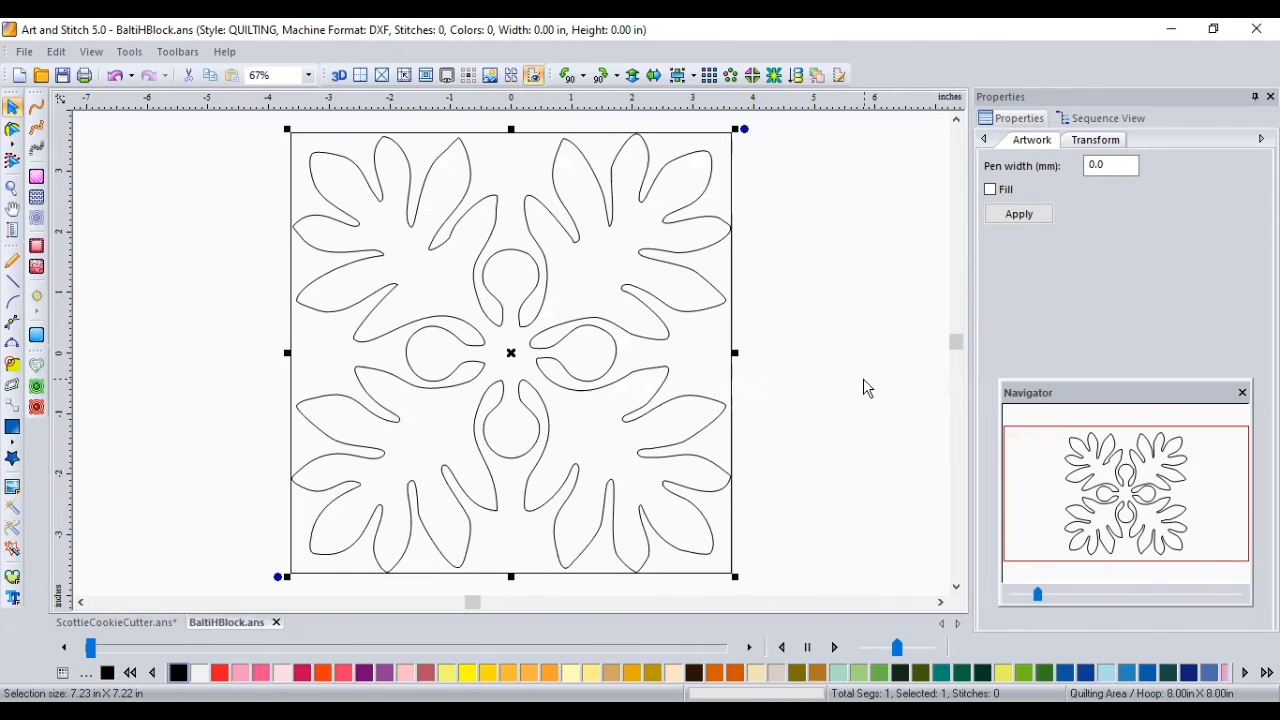